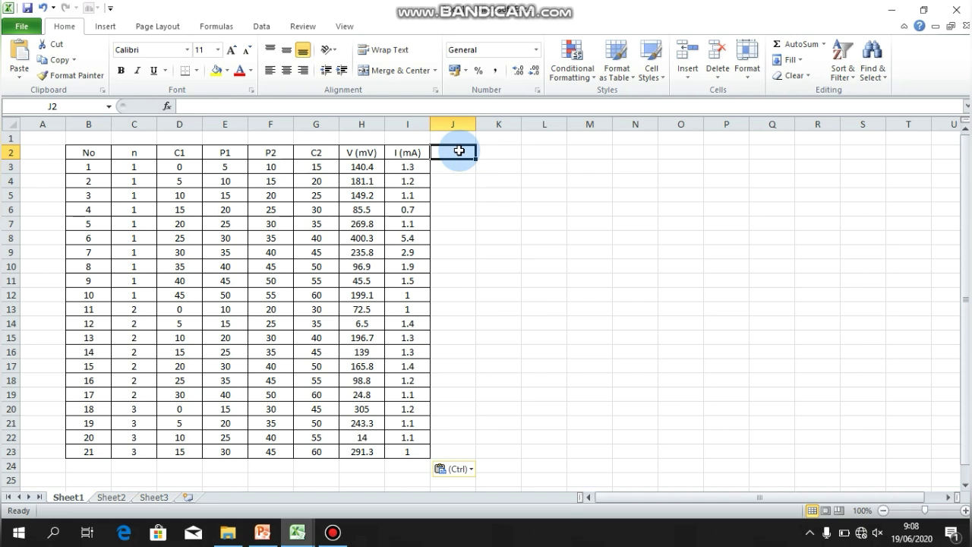
# Step: Enter the column header "a (spasi)" in cell J2, beside the I (mA) header
pyautogui.click(498, 262)
pyautogui.click(453, 150)
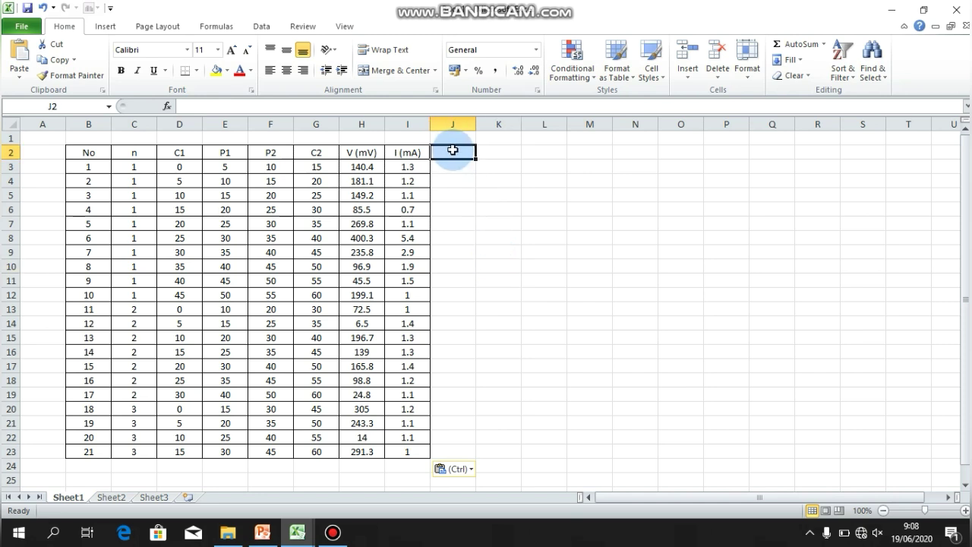
pyautogui.write('a (spasi')
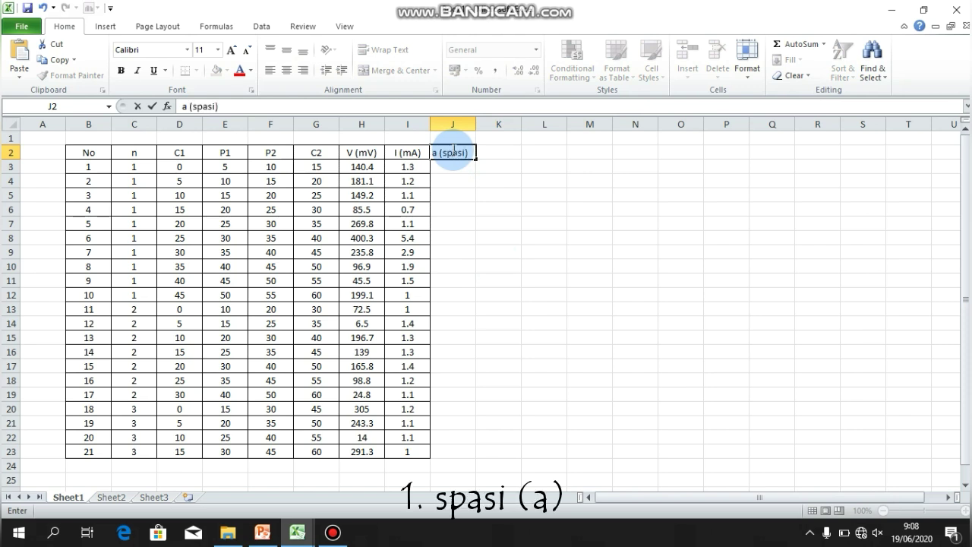
pyautogui.click(607, 193)
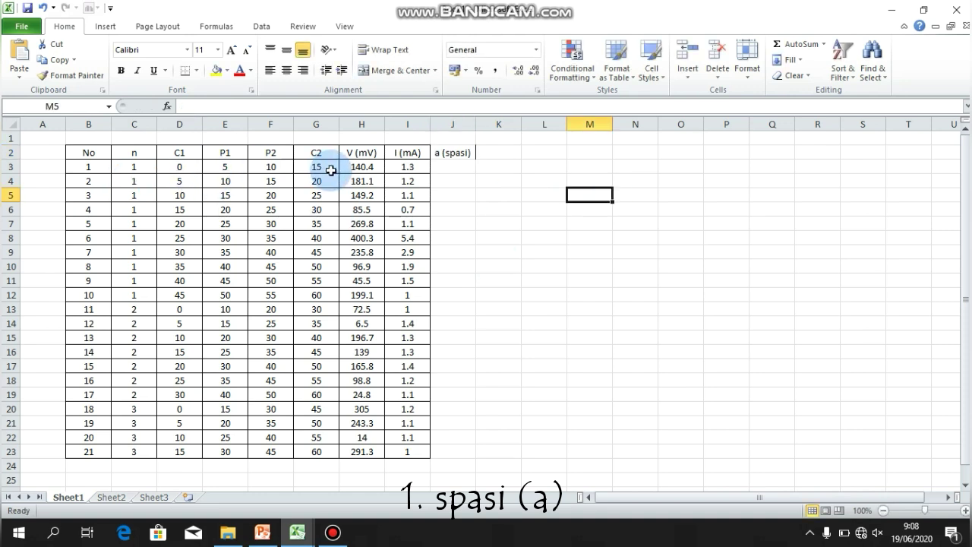
# Step: Enter the spacing value 5 in cells J3 to J12 for all rows with n = 1
pyautogui.click(451, 165)
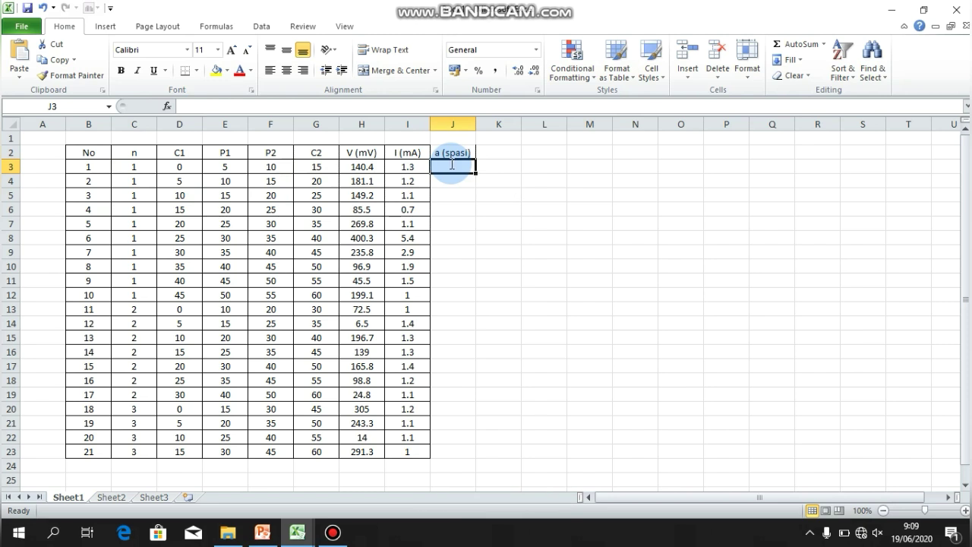
pyautogui.write('5')
pyautogui.press('Return')
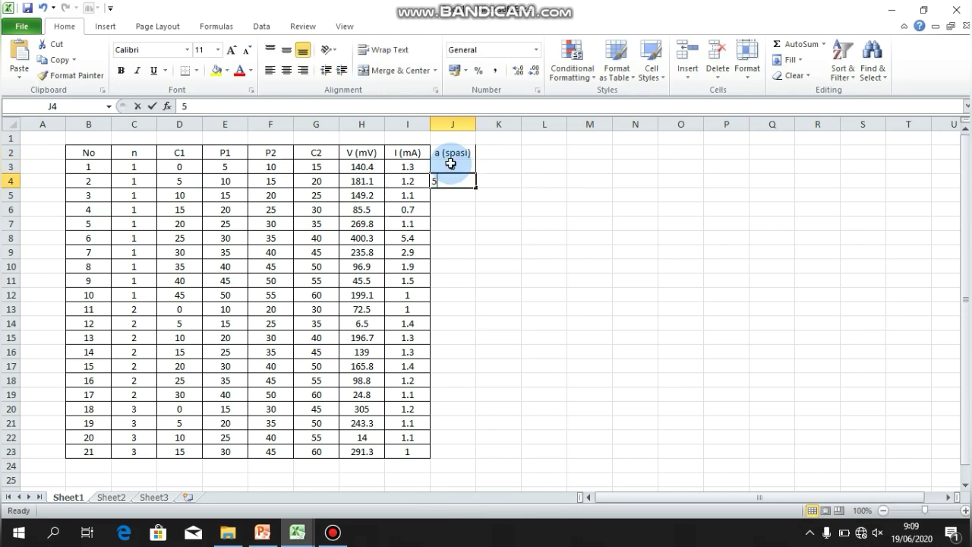
pyautogui.hotkey('ctrl', 'Return')
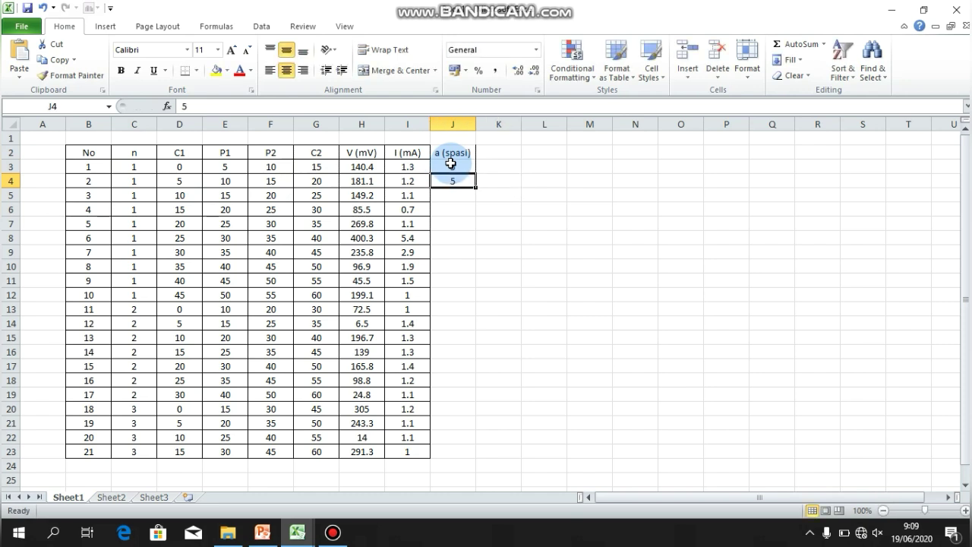
pyautogui.press('Return')
pyautogui.write('5')
pyautogui.press('Return')
pyautogui.write('5')
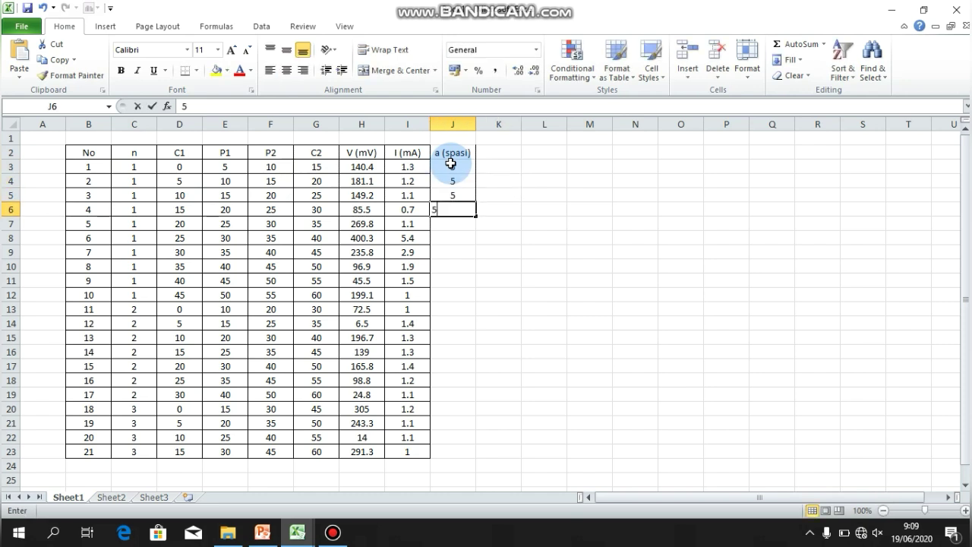
pyautogui.click(452, 224)
pyautogui.write('5')
pyautogui.press('Return')
pyautogui.write('5')
pyautogui.press('Return')
pyautogui.write('5')
pyautogui.press('Return')
pyautogui.write('5')
pyautogui.hotkey('ctrl', 'Return')
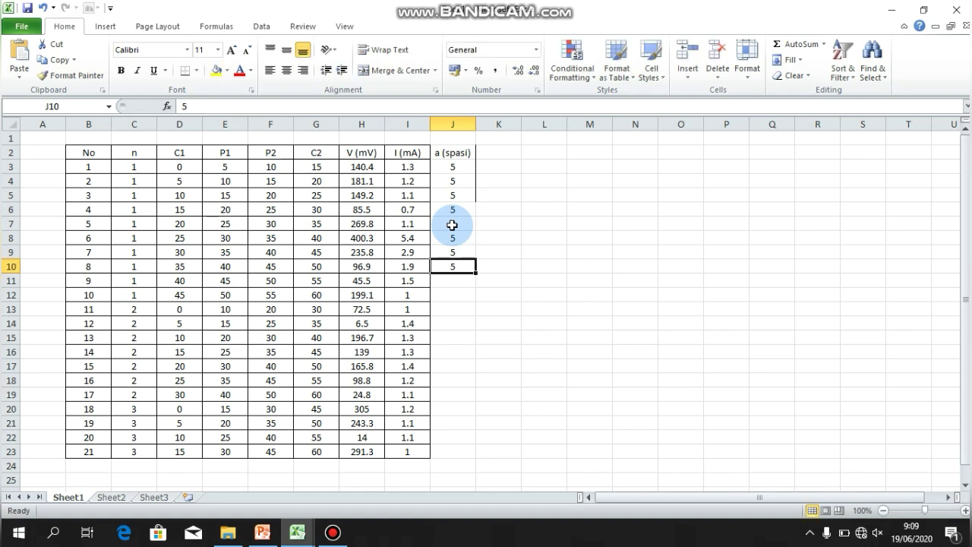
pyautogui.press('Return')
pyautogui.write('5')
pyautogui.press('Return')
pyautogui.write('5')
pyautogui.press('Return')
# Step: Enter the spacing value 10 in cells J13 to J19 for all rows with n = 2
pyautogui.write('10')
pyautogui.press('Return')
pyautogui.write('10')
pyautogui.press('Return')
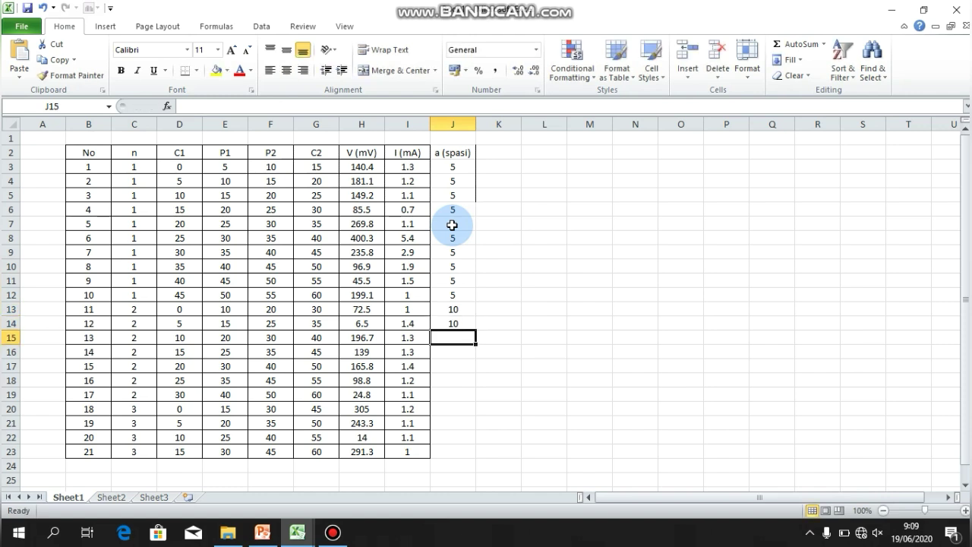
pyautogui.write('10')
pyautogui.press('Return')
pyautogui.write('10')
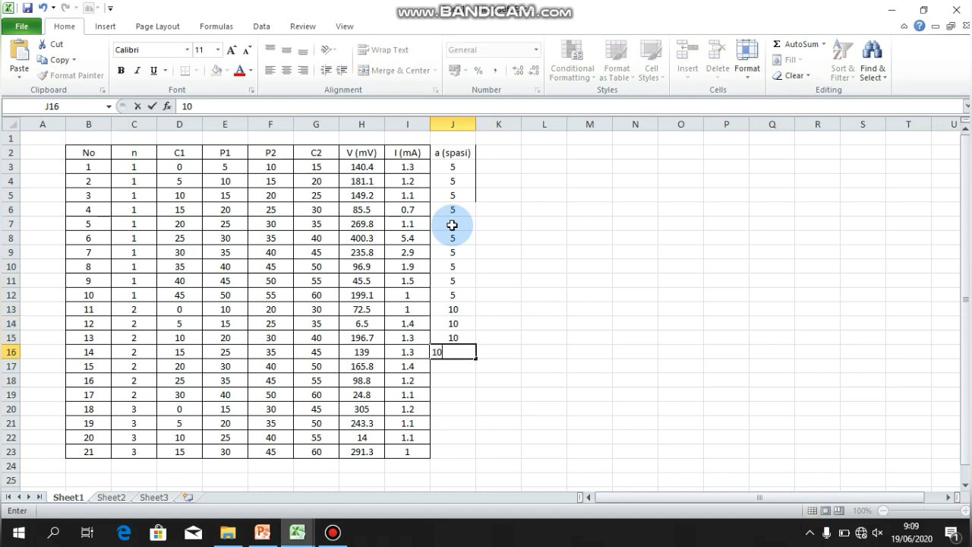
pyautogui.press('Return')
pyautogui.write('10')
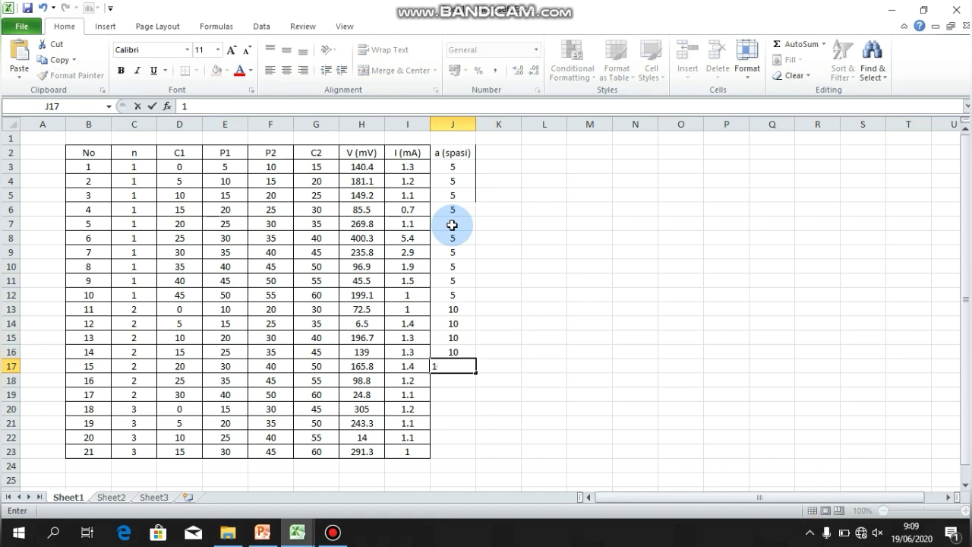
pyautogui.press('Return')
pyautogui.write('10')
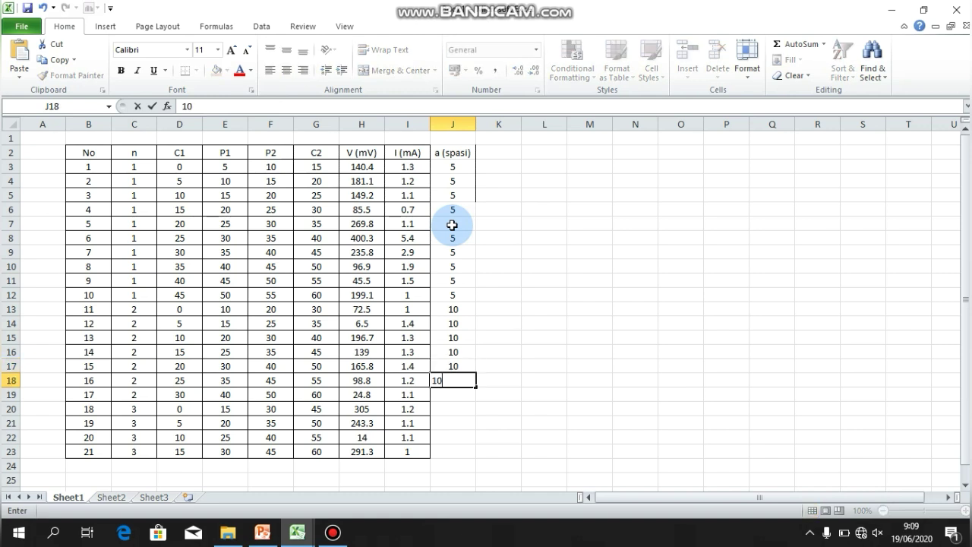
pyautogui.press('Return')
pyautogui.write('10')
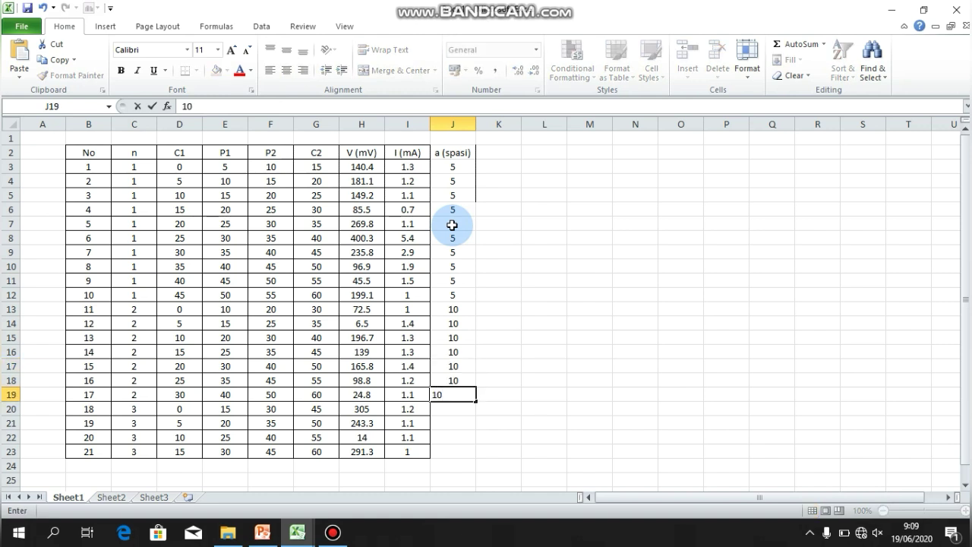
pyautogui.press('Return')
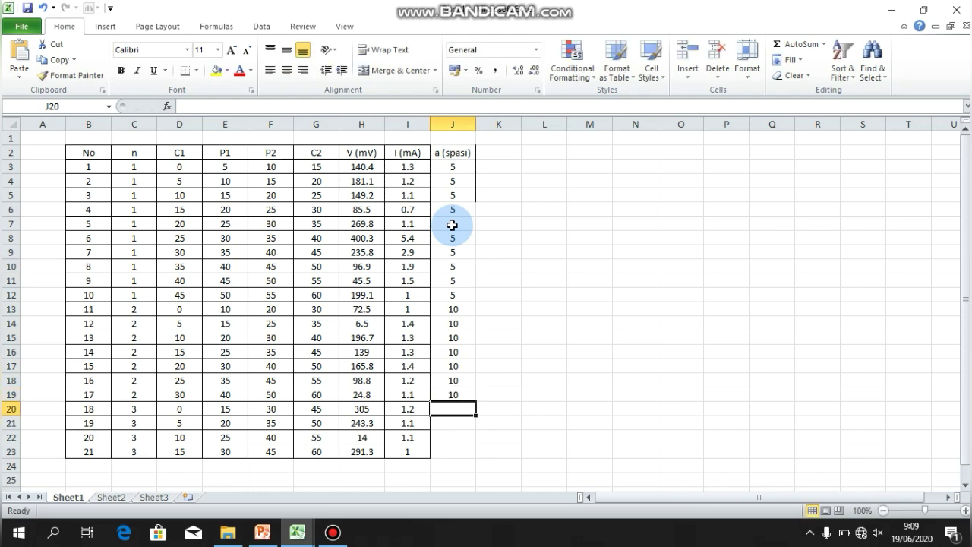
# Step: Enter the spacing value 15 in cells J20 to J23 for all rows with n = 3
pyautogui.write('15')
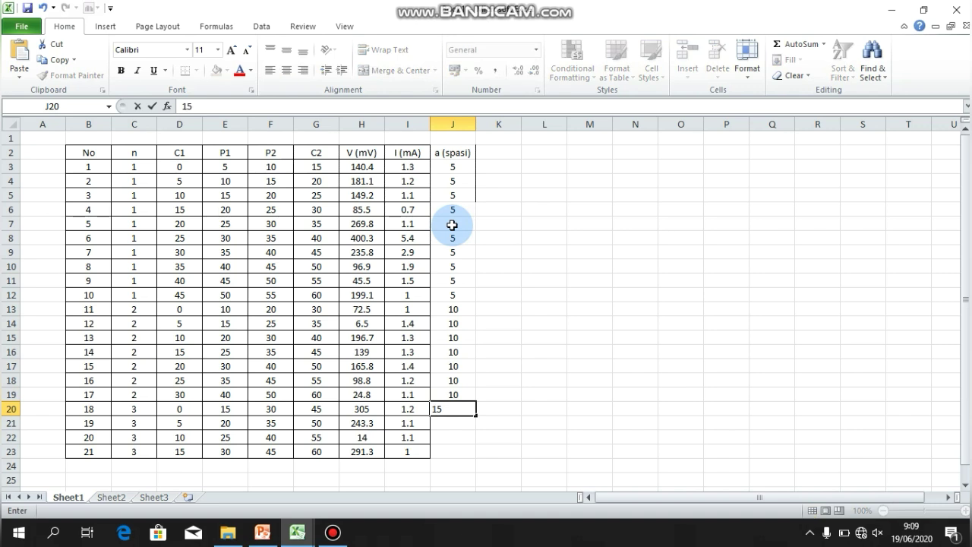
pyautogui.press('Return')
pyautogui.write('15')
pyautogui.press('Return')
pyautogui.write('15')
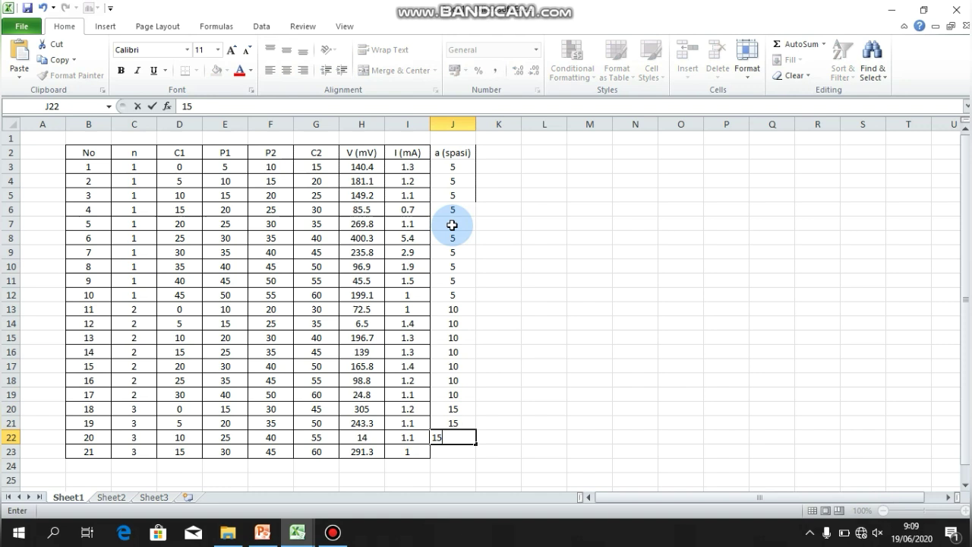
pyautogui.press('Return')
pyautogui.write('1')
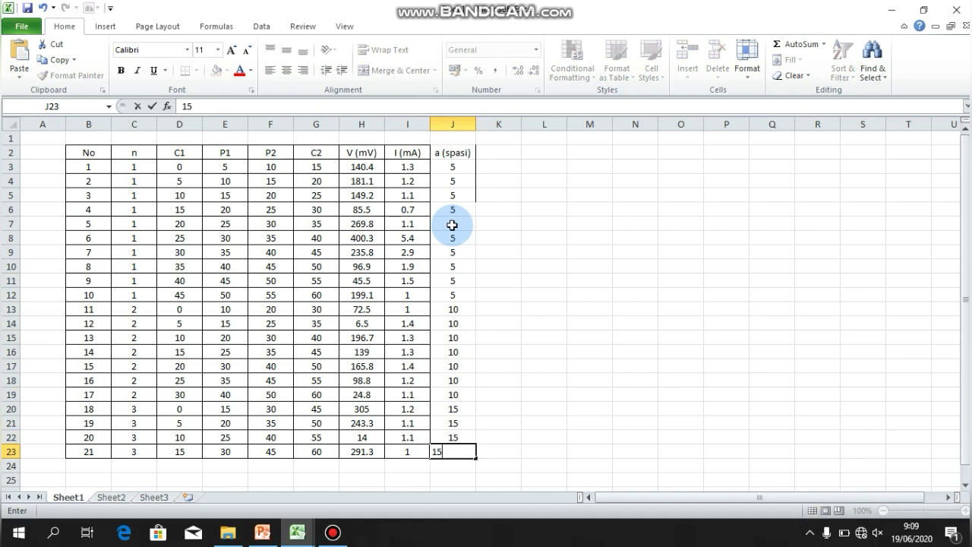
pyautogui.write('5')
pyautogui.click(573, 134)
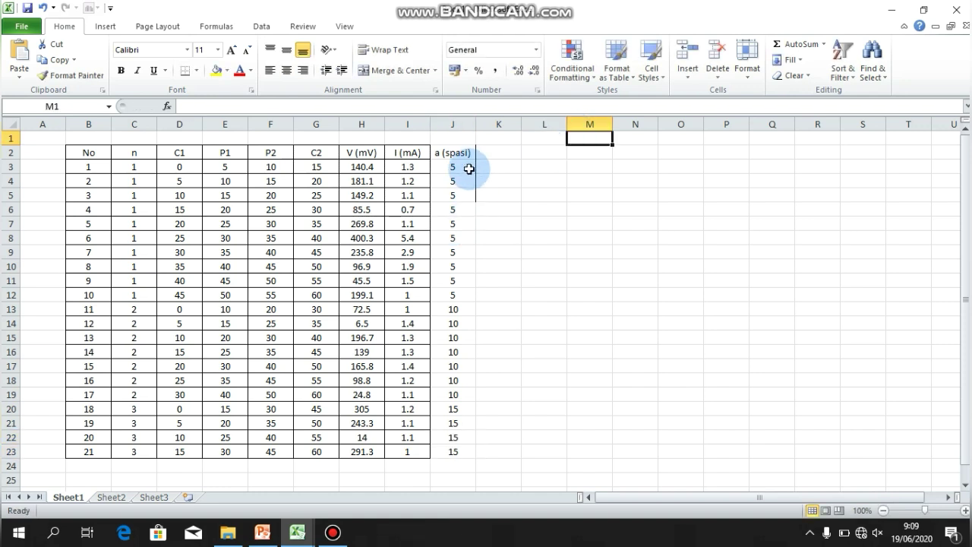
# Step: Enter the column header "k" in cell K2 for the geometric factor
pyautogui.click(498, 155)
pyautogui.write('k')
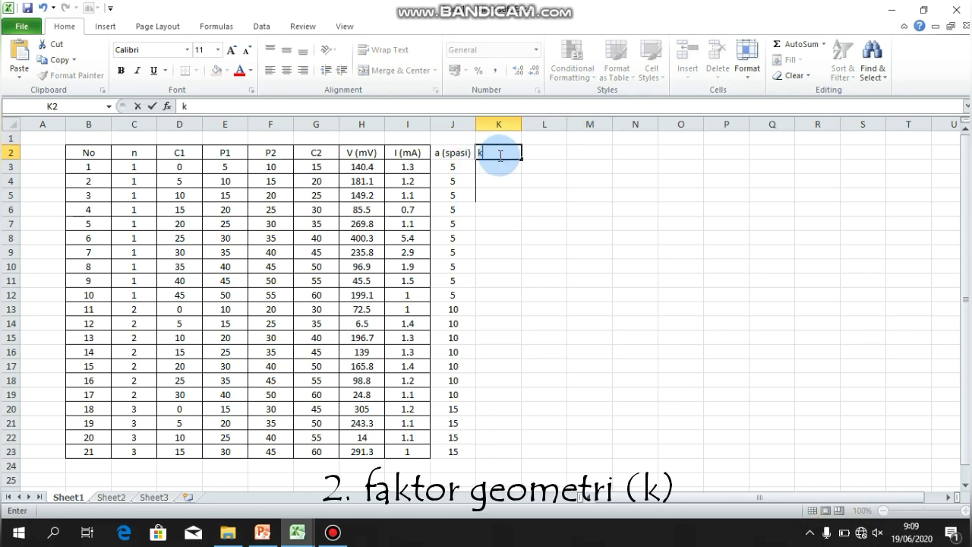
pyautogui.click(600, 237)
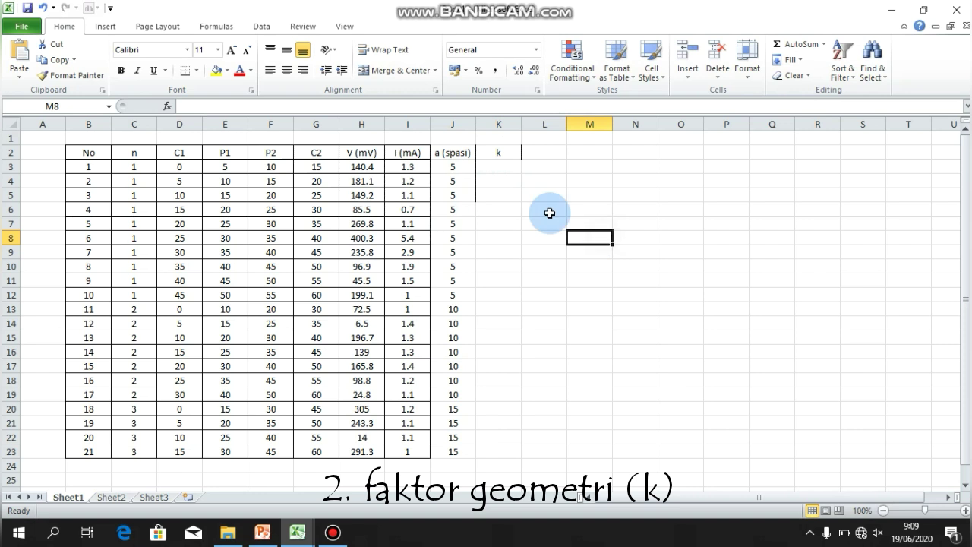
# Step: Insert a blank equation box and move it to the empty area around cell O6, beside the table
pyautogui.click(107, 25)
pyautogui.click(860, 61)
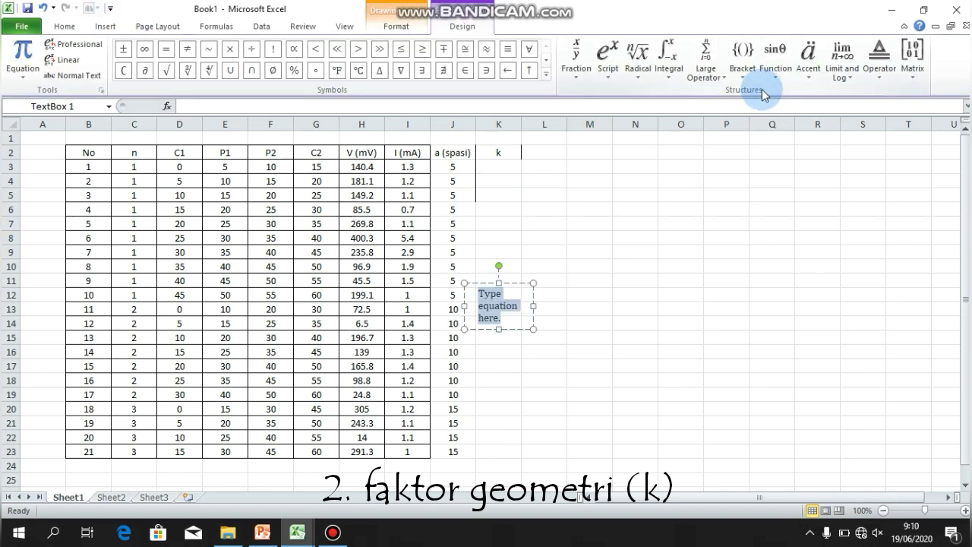
pyautogui.moveTo(523, 277); pyautogui.dragTo(720, 204)
pyautogui.click(682, 211)
pyautogui.click(682, 211)
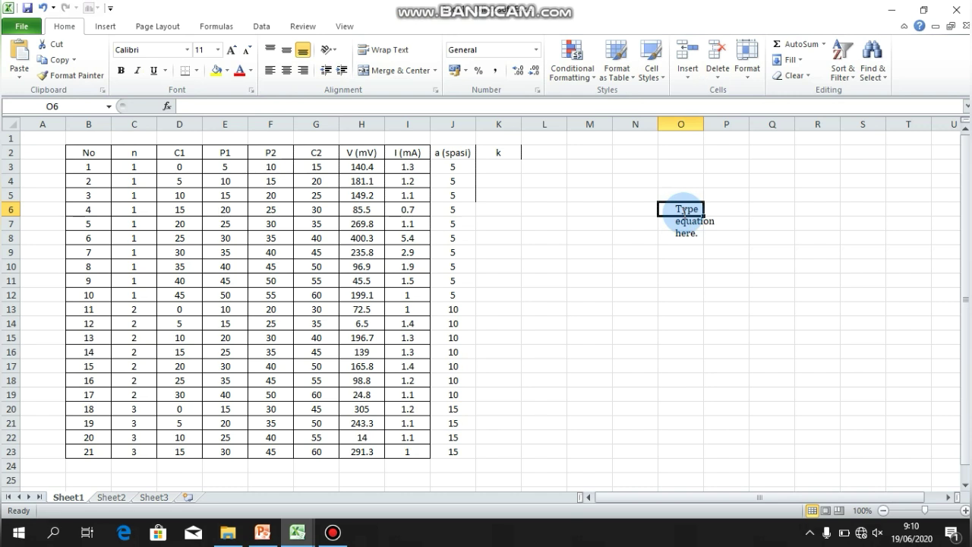
# Step: Write the geometric factor equation k = 2πa in the equation box
pyautogui.click(684, 215)
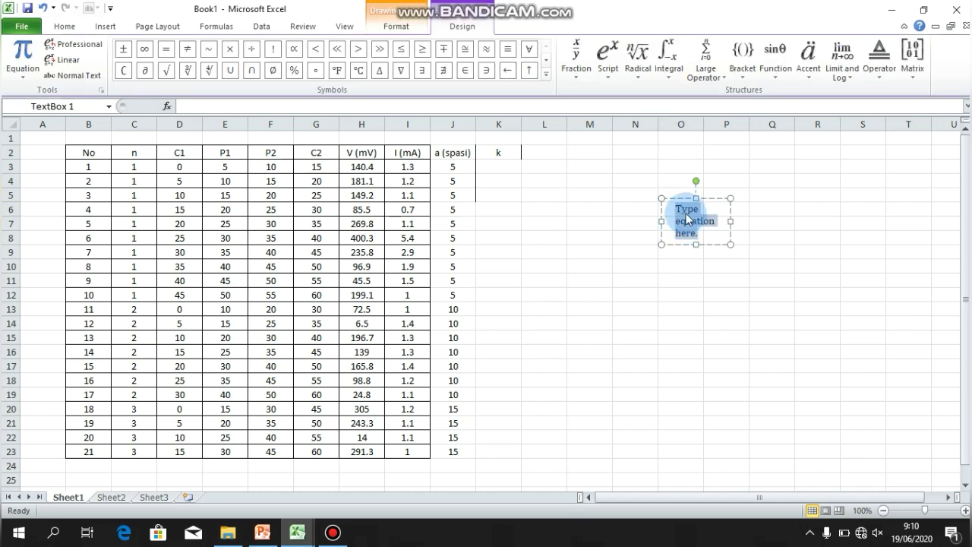
pyautogui.write('k = ')
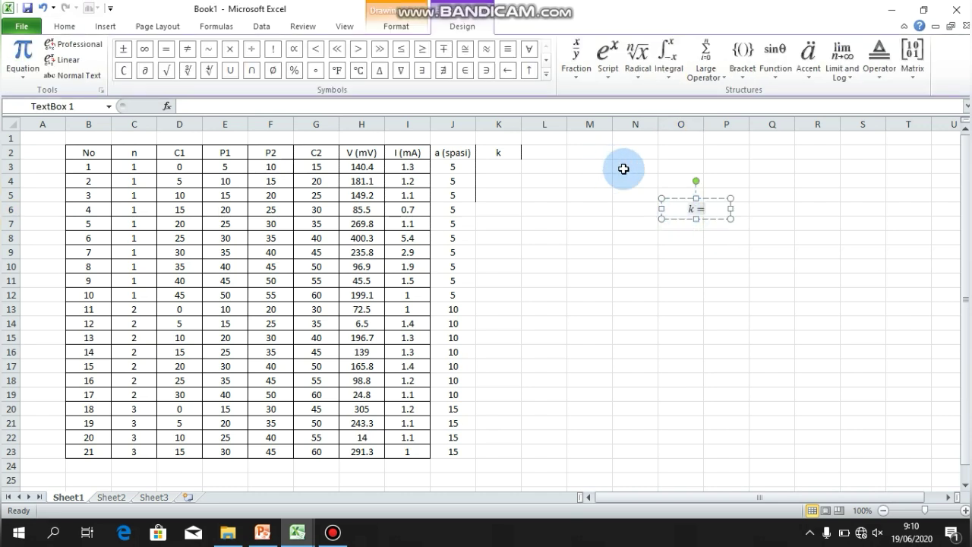
pyautogui.write('2')
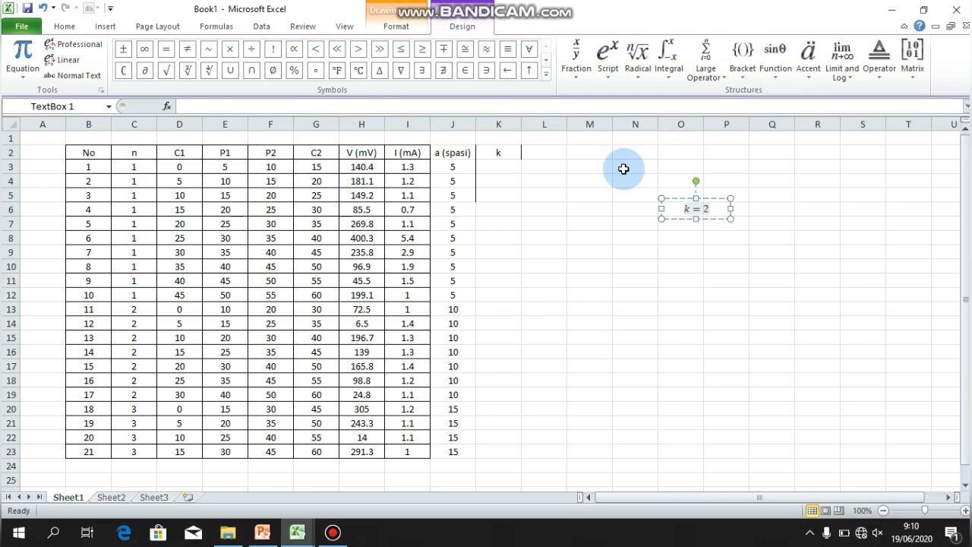
pyautogui.click(542, 73)
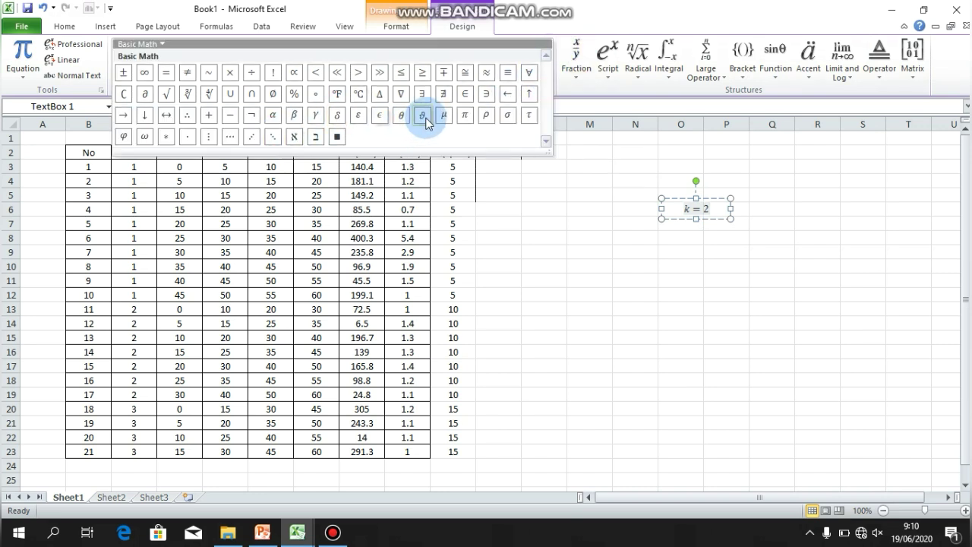
pyautogui.click(464, 116)
pyautogui.write('a')
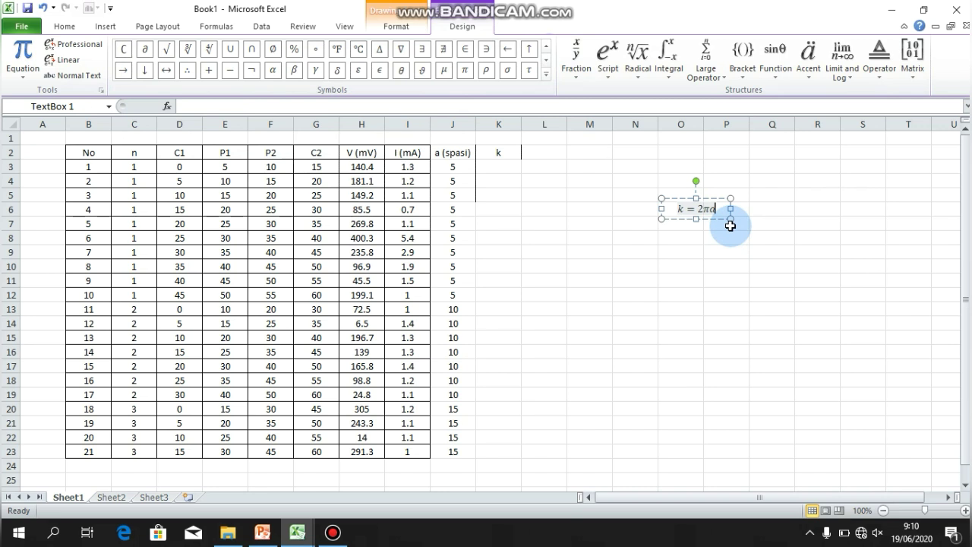
pyautogui.click(722, 293)
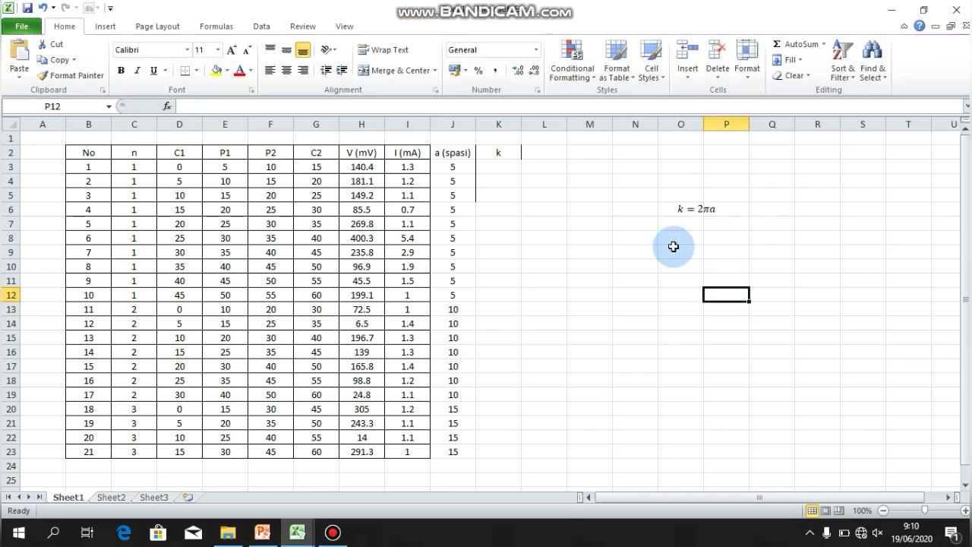
# Step: Calculate k in cell K3 with the formula =2*3.14*J3 and fill it down to K23
pyautogui.click(499, 168)
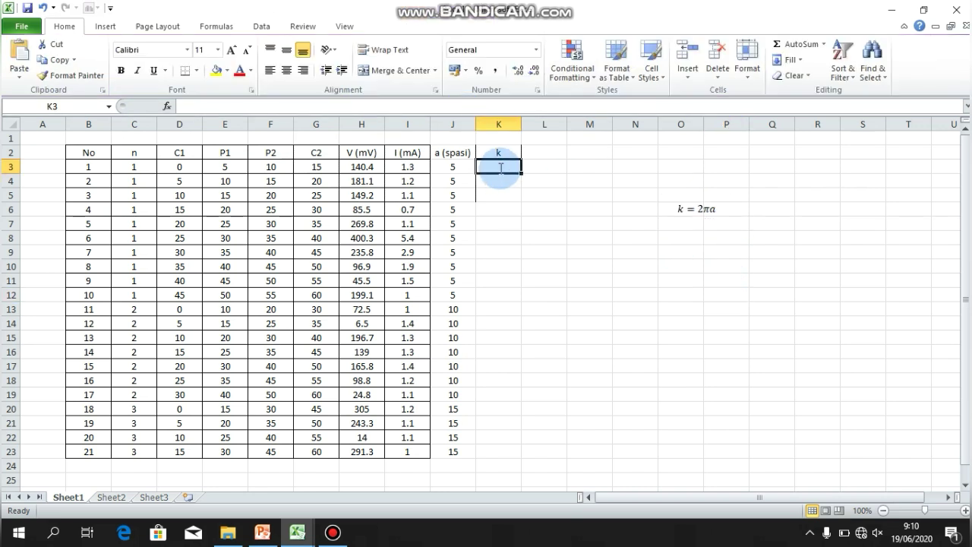
pyautogui.write('=2*3.14*')
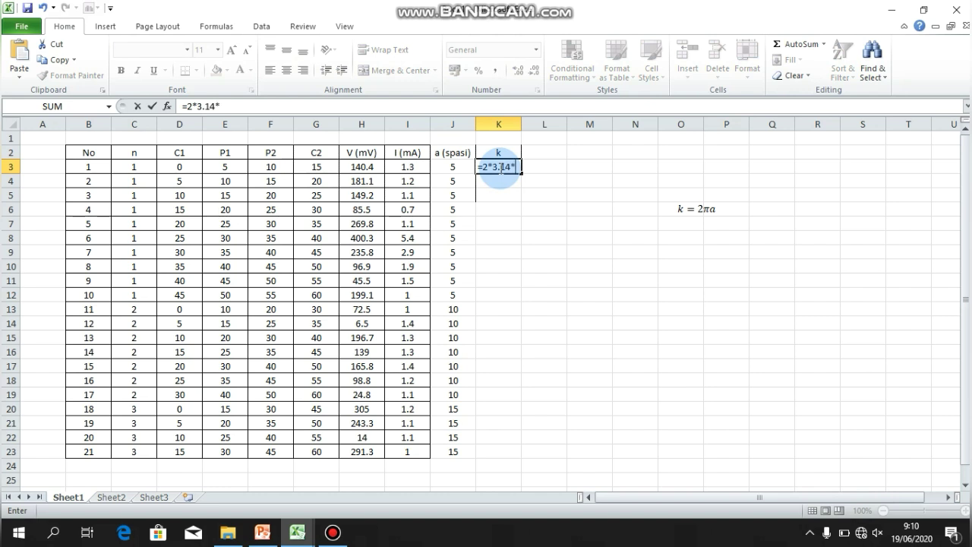
pyautogui.click(448, 172)
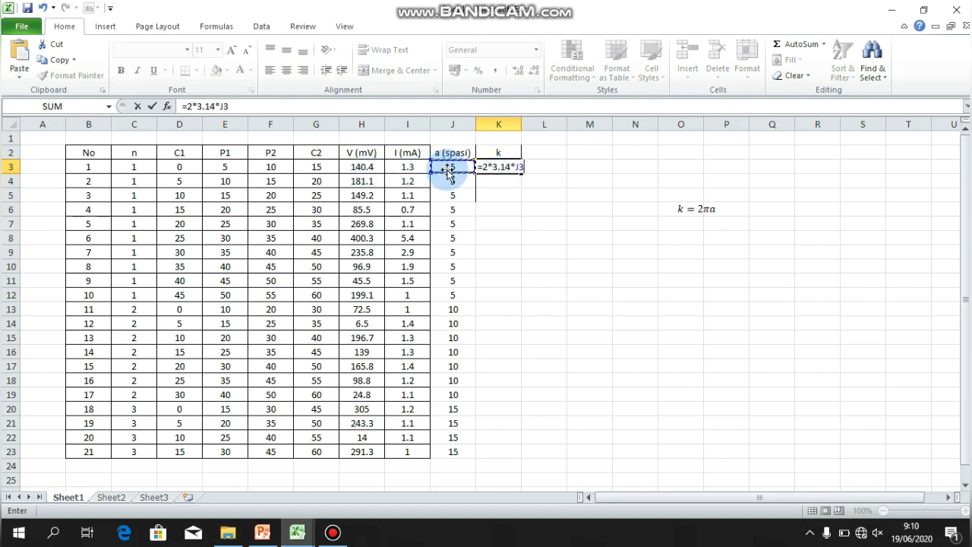
pyautogui.press('Return')
pyautogui.click(503, 164)
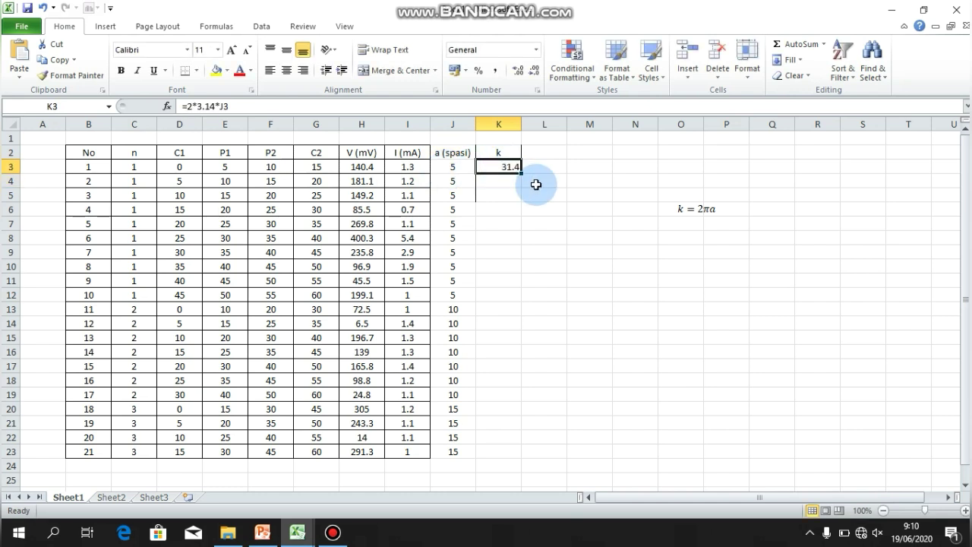
pyautogui.moveTo(523, 175); pyautogui.dragTo(507, 459)
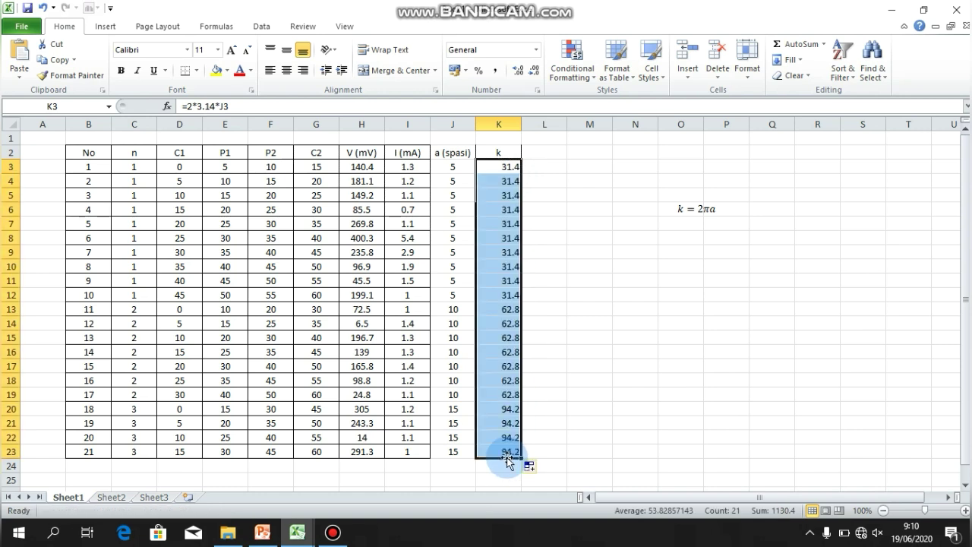
# Step: Enter the column header "R" in cell L2 for the resistance
pyautogui.click(546, 156)
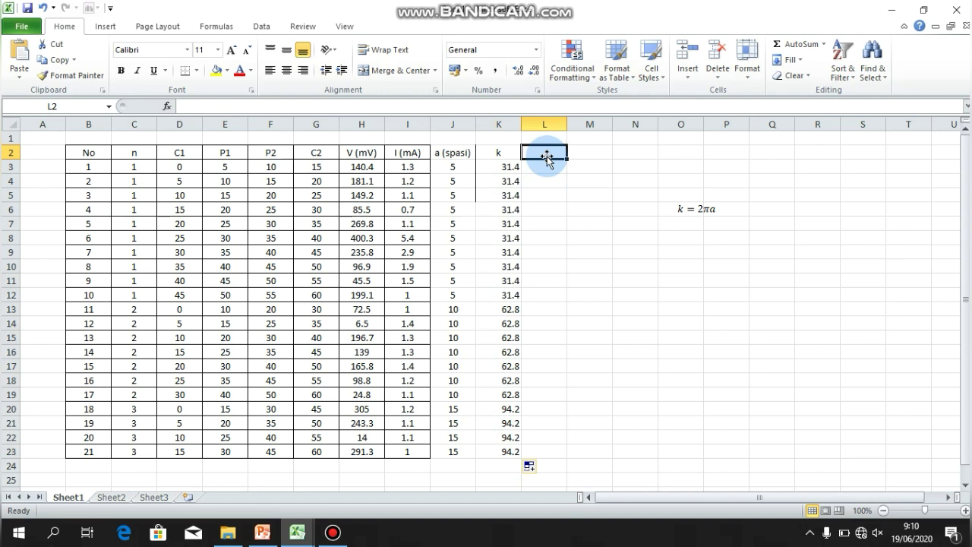
pyautogui.write('R')
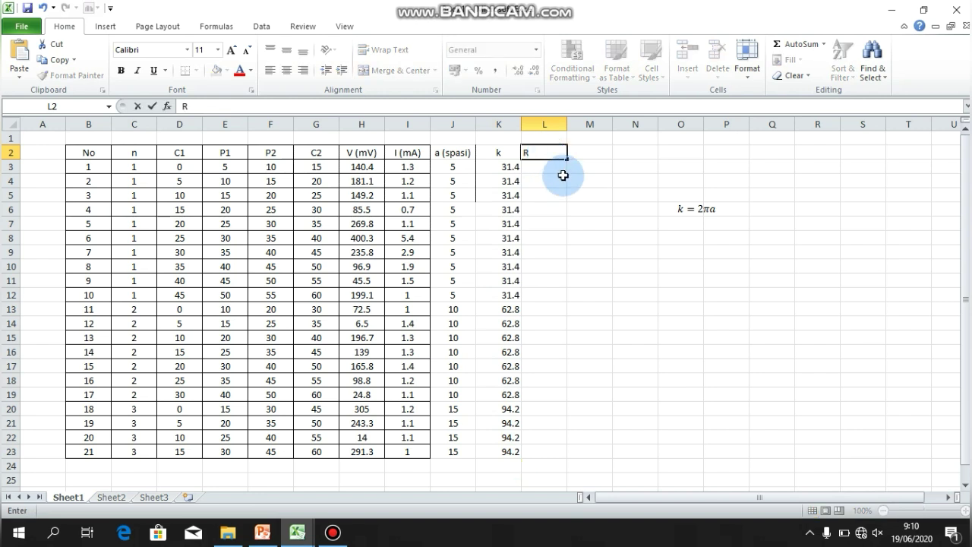
pyautogui.click(580, 253)
# Step: Insert a blank equation box and move it to the empty area around cell N10, beside the table
pyautogui.click(107, 26)
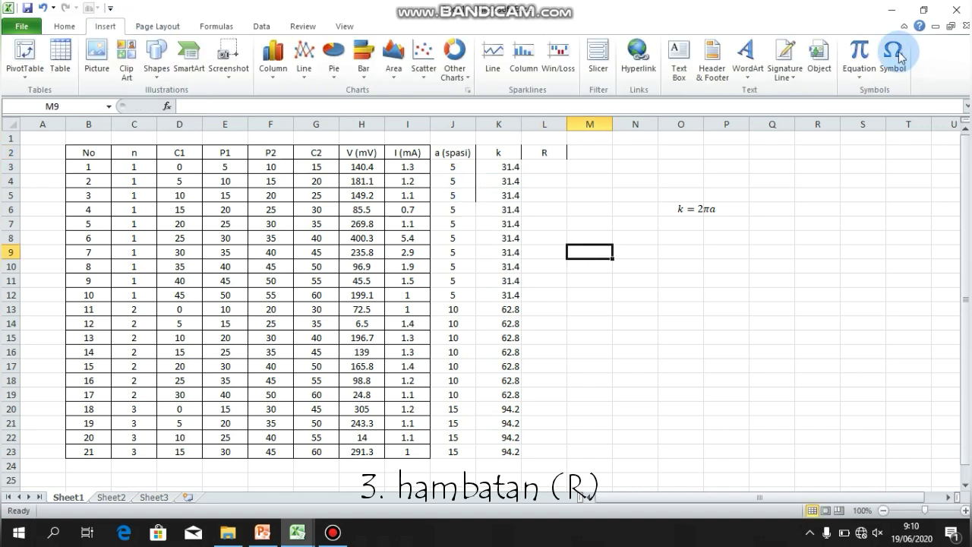
pyautogui.click(860, 52)
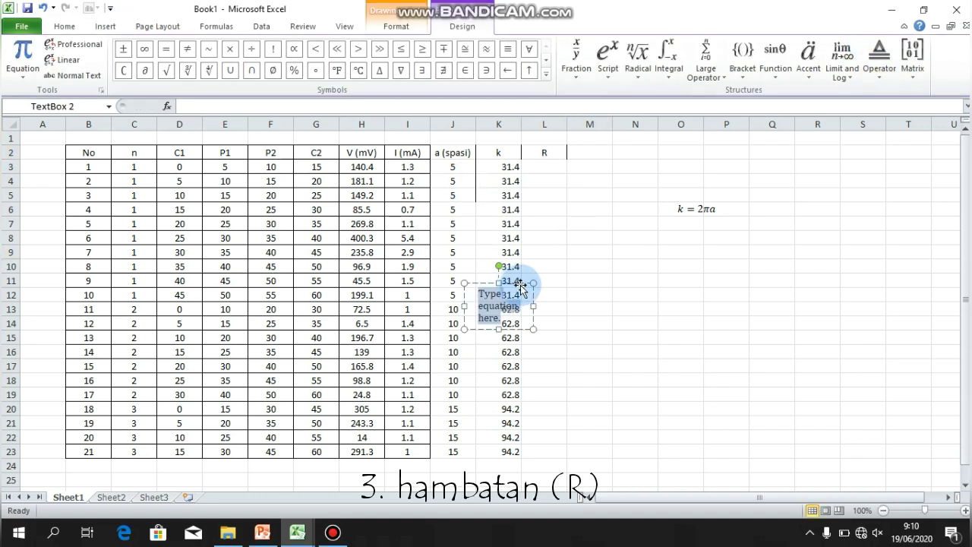
pyautogui.moveTo(519, 284); pyautogui.dragTo(657, 263)
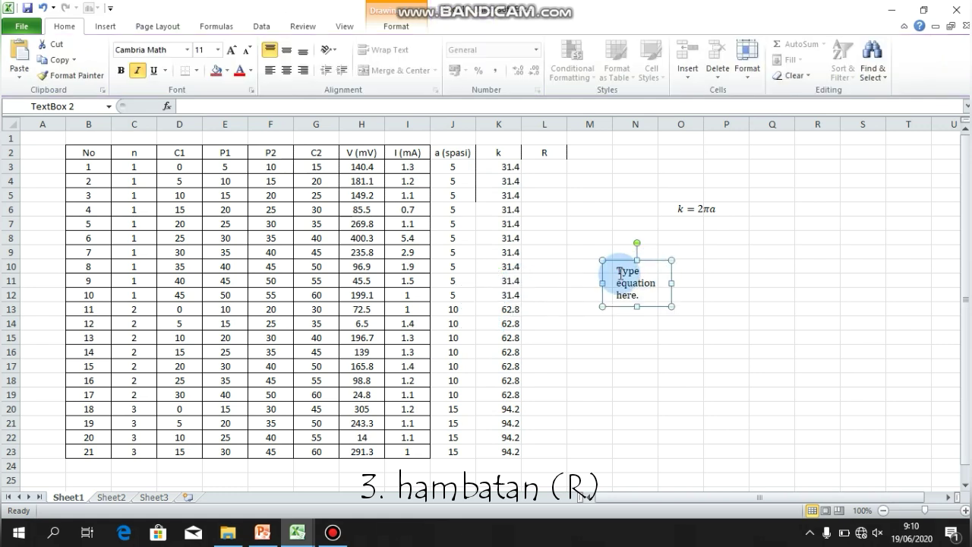
# Step: Write the resistance equation R = V/I in the new equation box, formatted as a stacked fraction
pyautogui.click(620, 275)
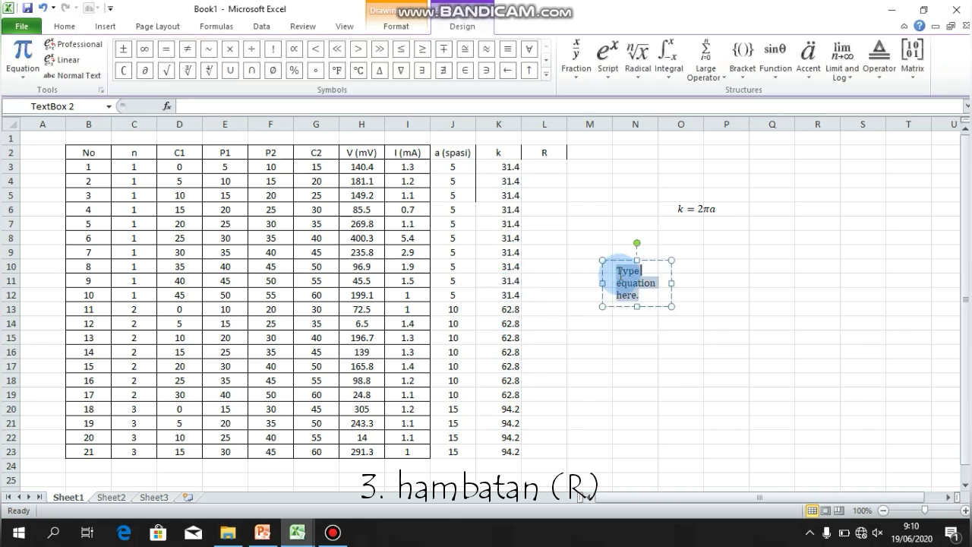
pyautogui.write('R=')
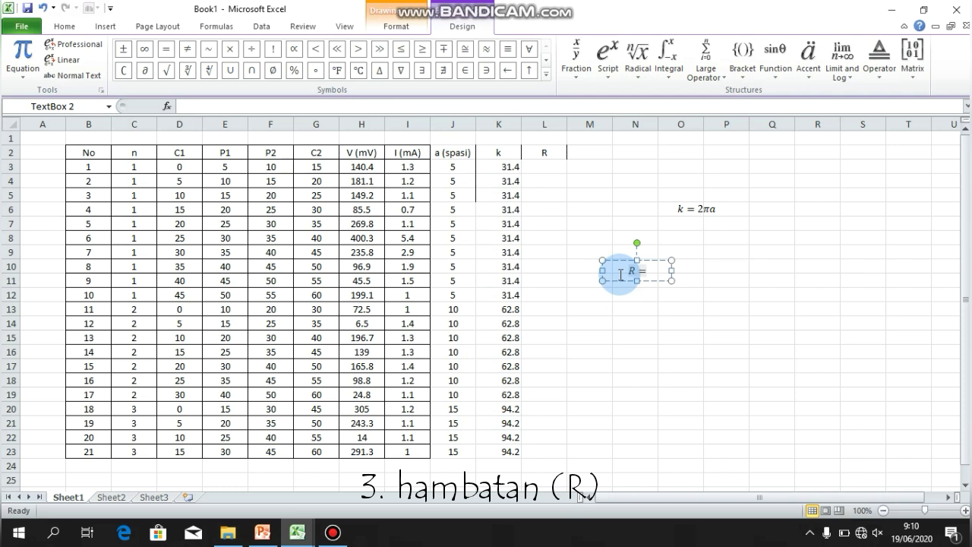
pyautogui.doubleClick(622, 273)
pyautogui.click(628, 271)
pyautogui.click(647, 271)
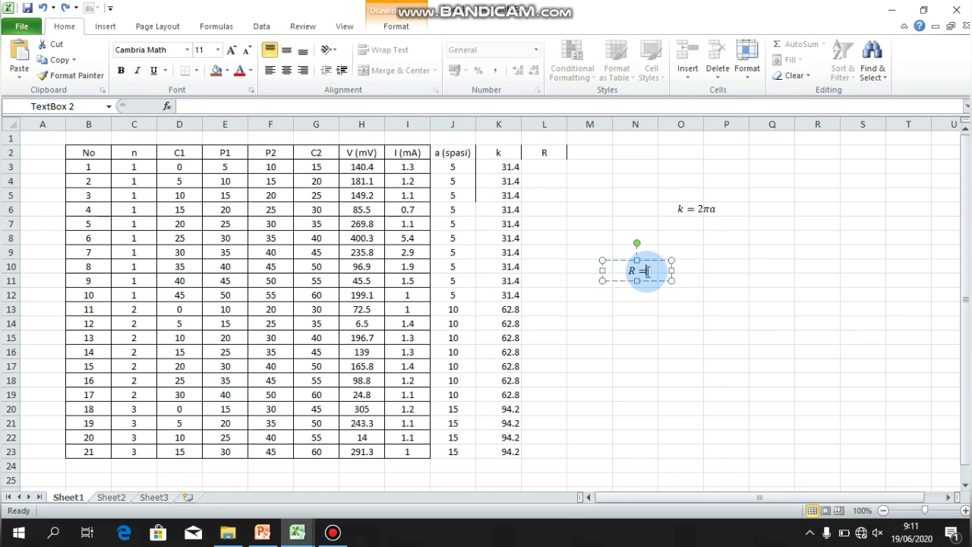
pyautogui.write('V/I')
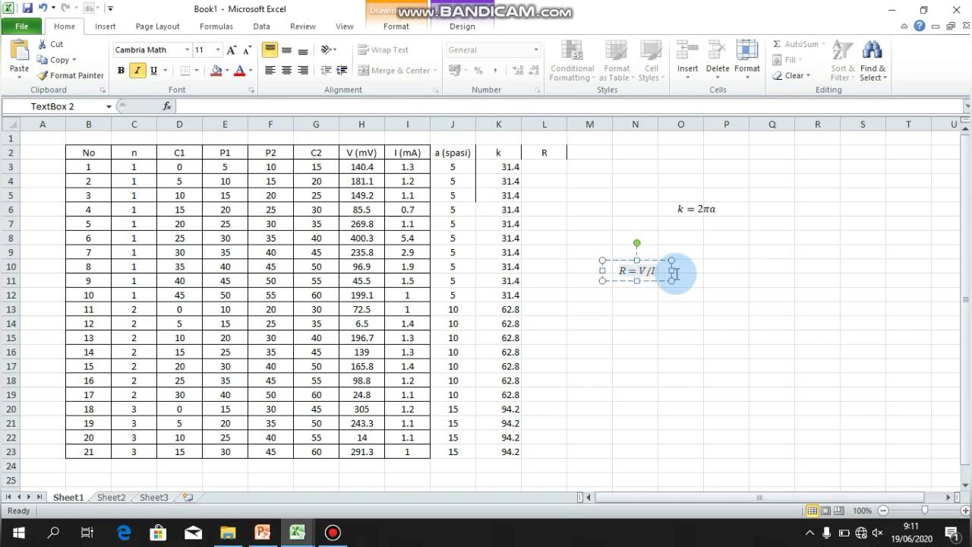
pyautogui.press('Escape')
pyautogui.press('Escape')
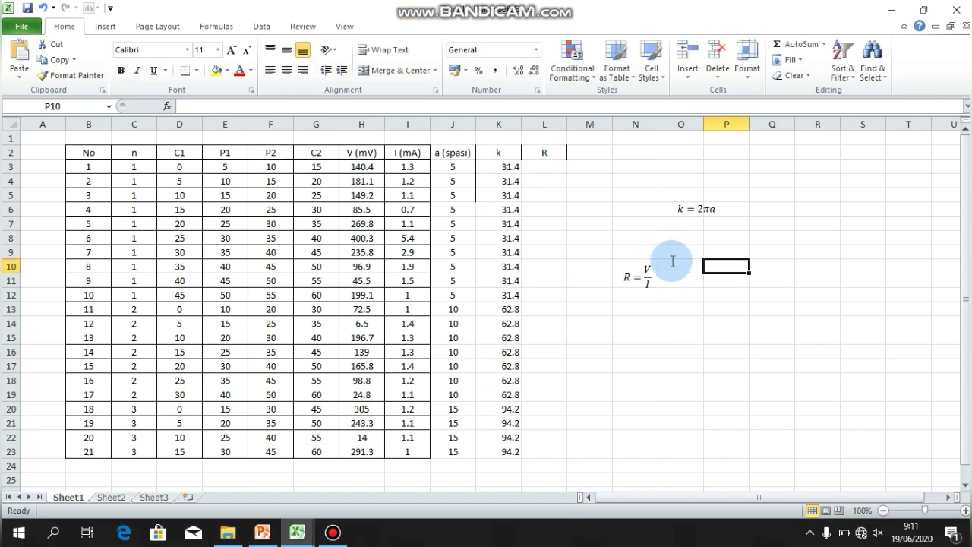
# Step: Calculate R in cell L3 with the formula =H3/I3 and fill it down to L23
pyautogui.click(542, 168)
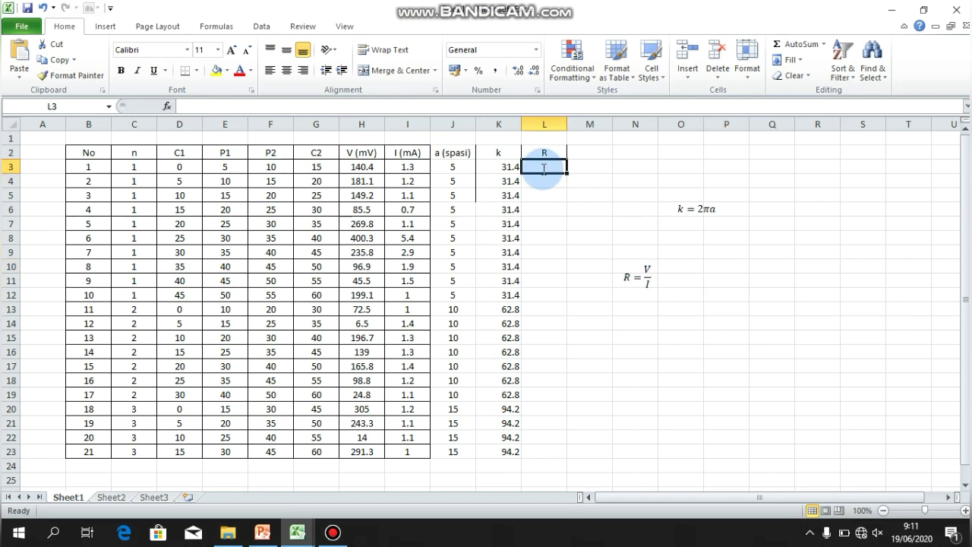
pyautogui.write('=')
pyautogui.click(363, 167)
pyautogui.write('/')
pyautogui.click(405, 167)
pyautogui.press('Return')
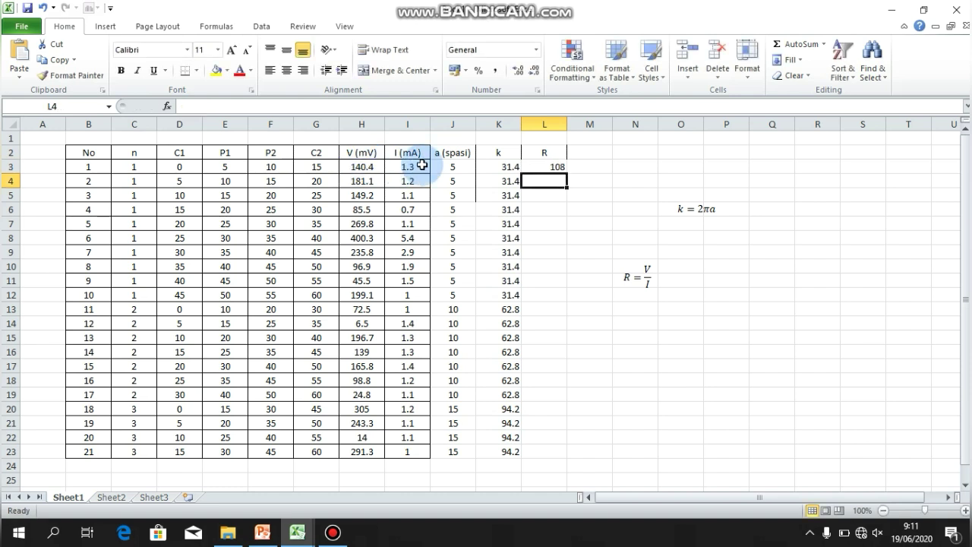
pyautogui.click(542, 167)
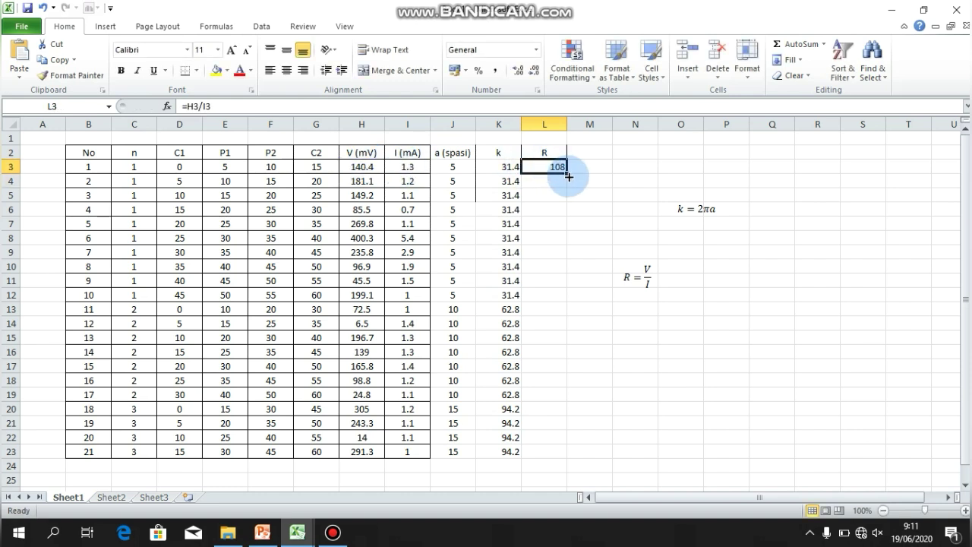
pyautogui.moveTo(568, 176); pyautogui.dragTo(557, 459)
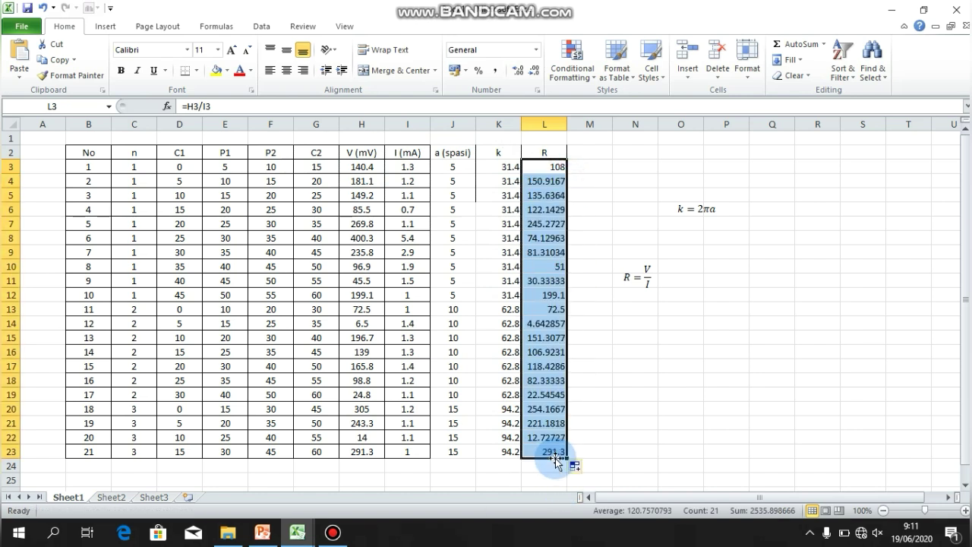
# Step: Move the R = V/I equation box to around cell P8, just below the k equation
pyautogui.click(636, 274)
pyautogui.moveTo(650, 260); pyautogui.dragTo(753, 225)
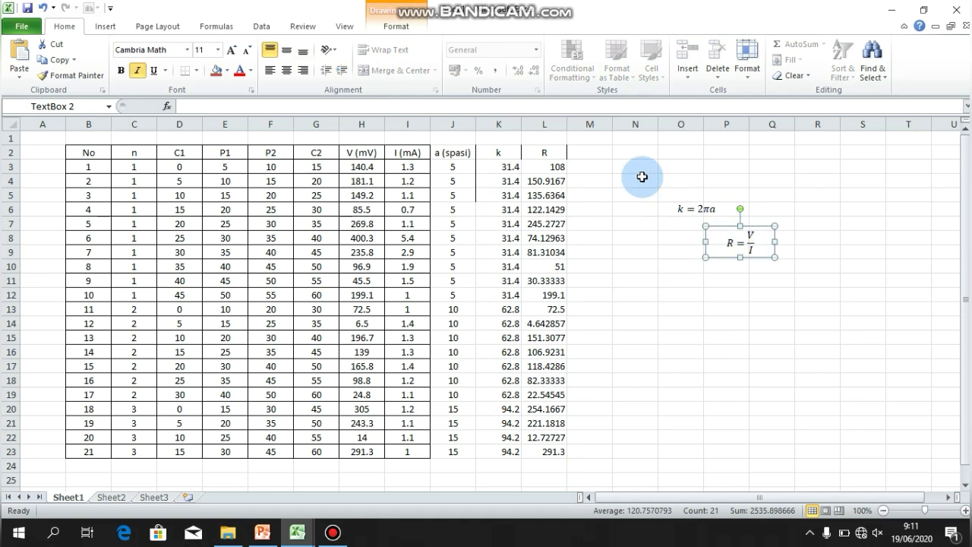
# Step: Enter the column header "rho" in cell M2 for the resistivity
pyautogui.click(579, 154)
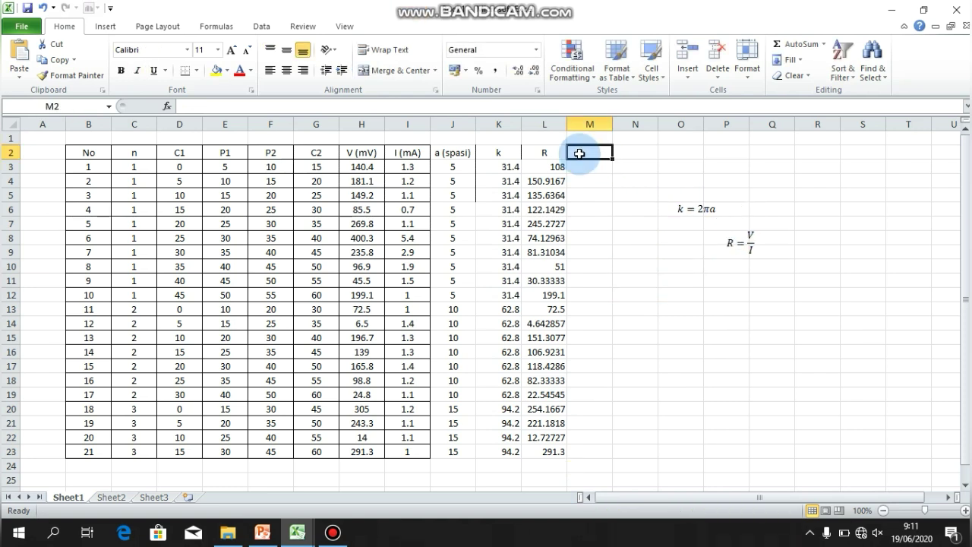
pyautogui.write('rho')
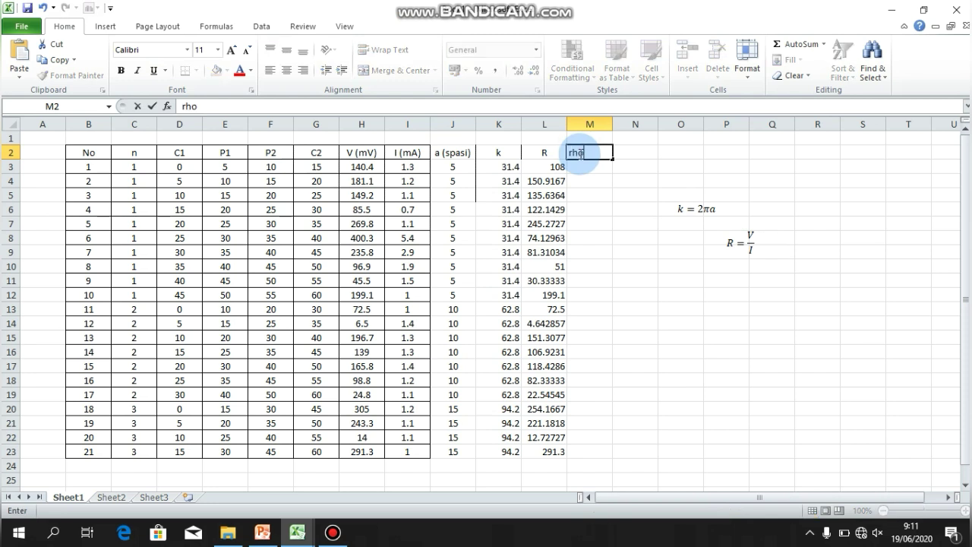
pyautogui.click(638, 308)
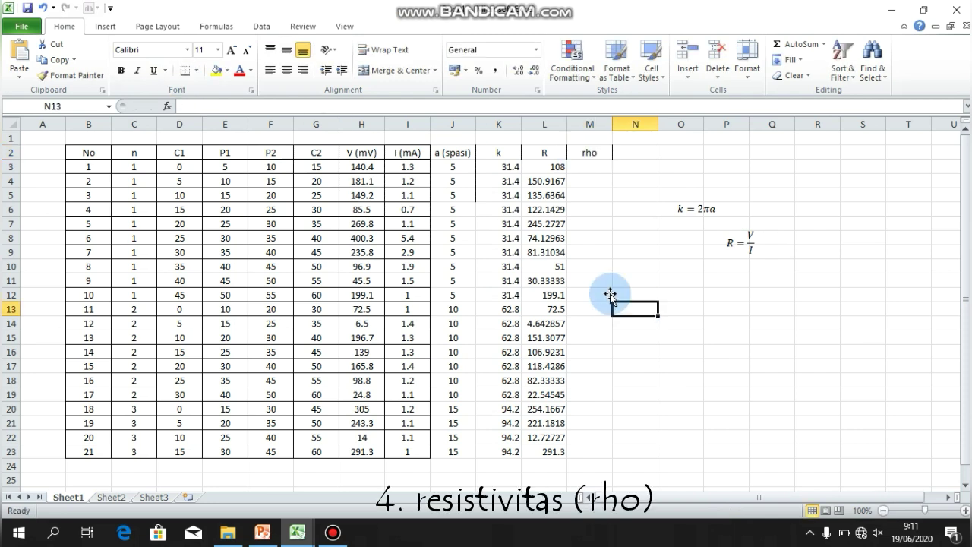
# Step: Insert the resistivity equation ρ = kR and place its box below the R equation, around cell O12
pyautogui.click(108, 32)
pyautogui.click(856, 61)
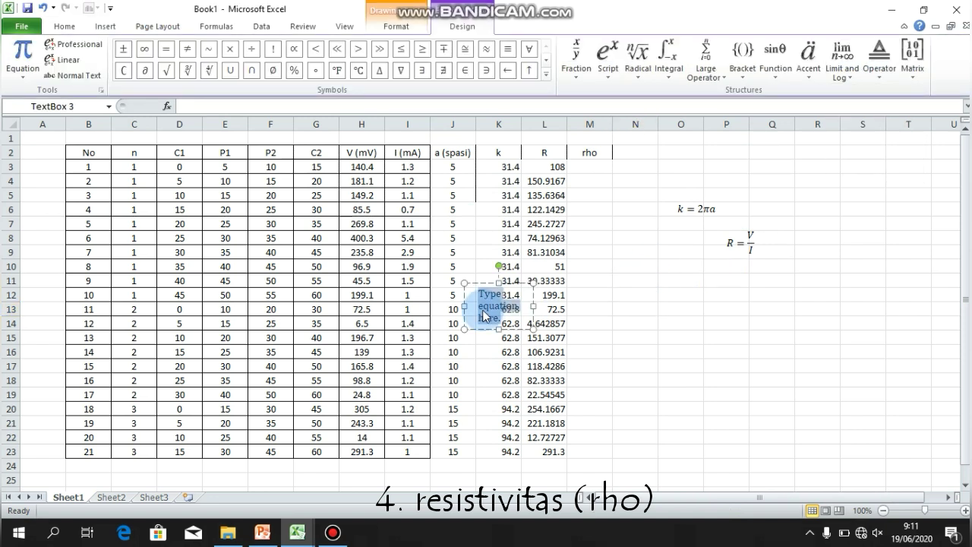
pyautogui.click(546, 80)
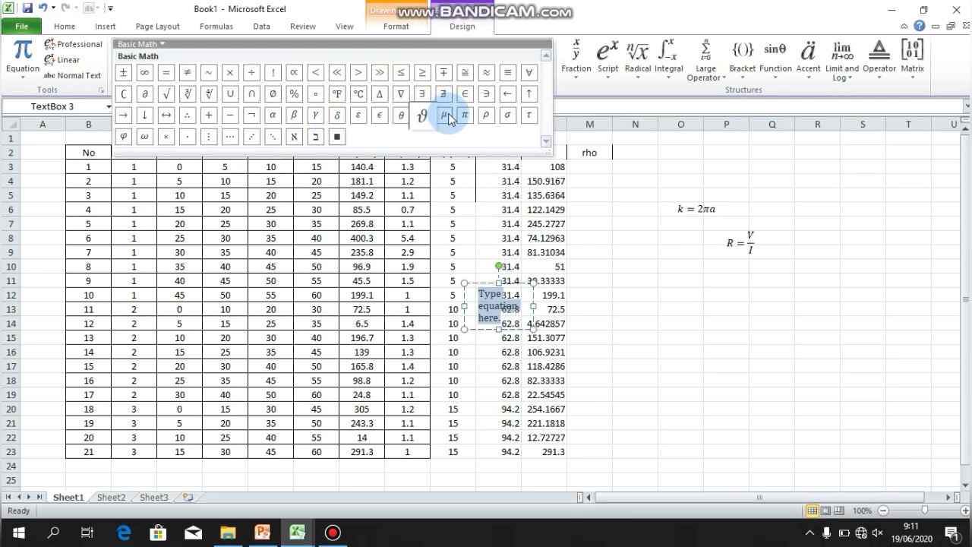
pyautogui.click(486, 115)
pyautogui.write('=2')
pyautogui.write('kR')
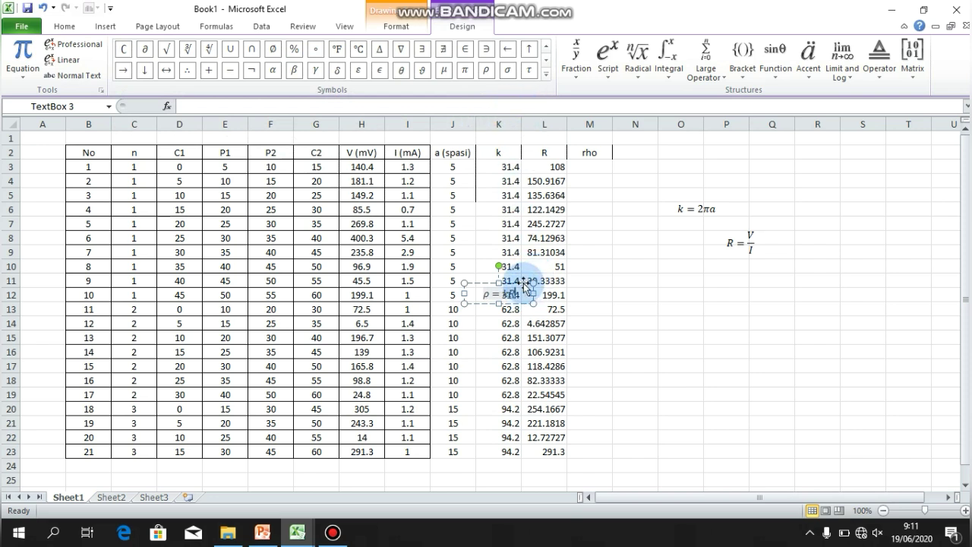
pyautogui.moveTo(522, 284); pyautogui.dragTo(736, 279)
# Step: Calculate rho in cell M3 with the formula =K3*L3 and fill it down to M23
pyautogui.click(605, 167)
pyautogui.write('=')
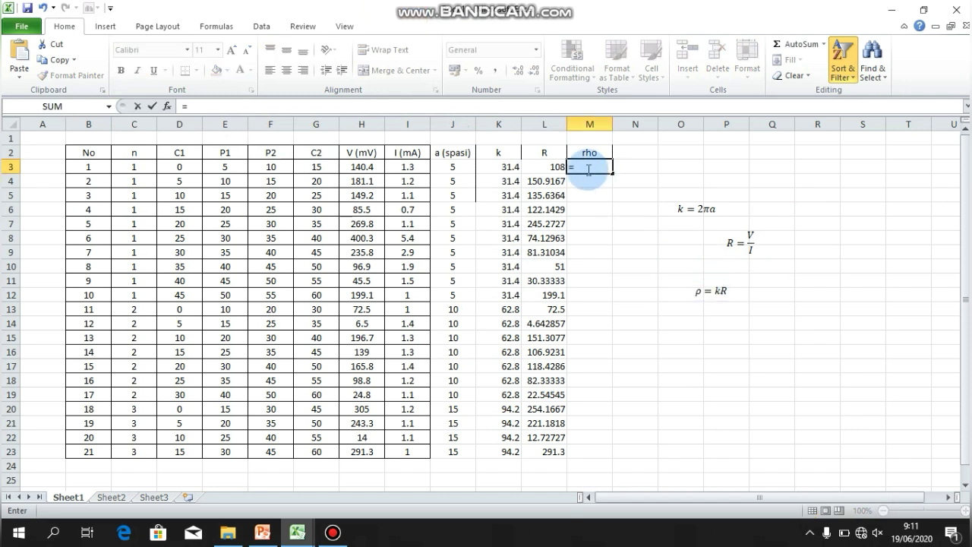
pyautogui.click(513, 170)
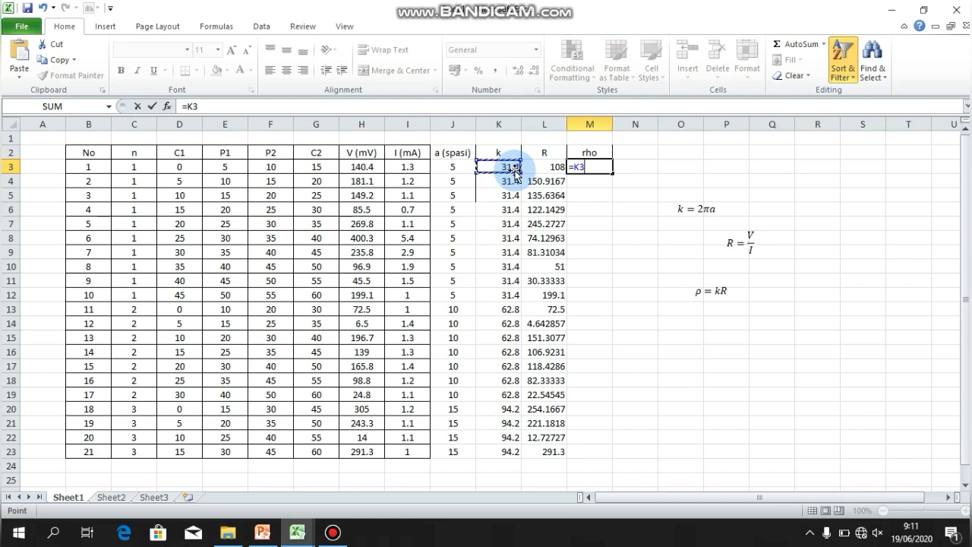
pyautogui.write('*')
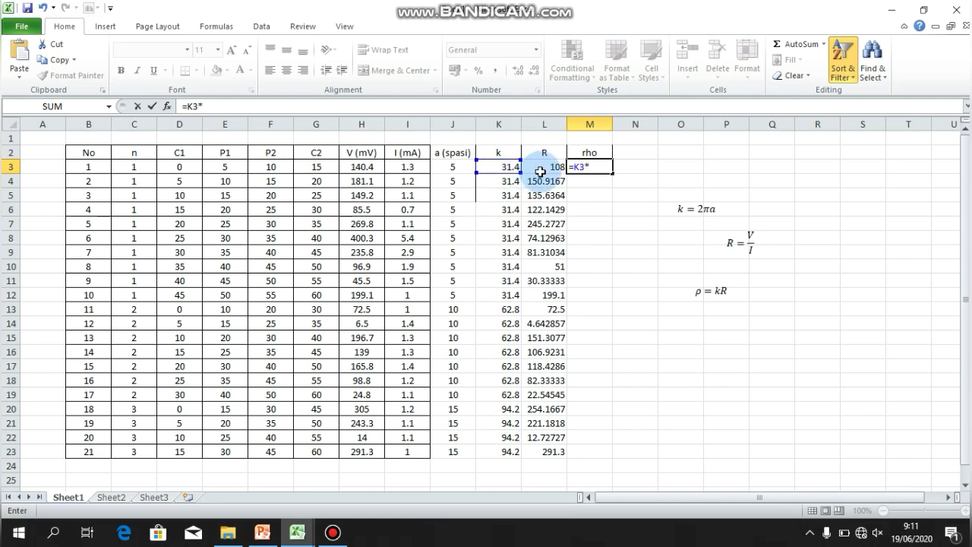
pyautogui.click(540, 171)
pyautogui.press('Return')
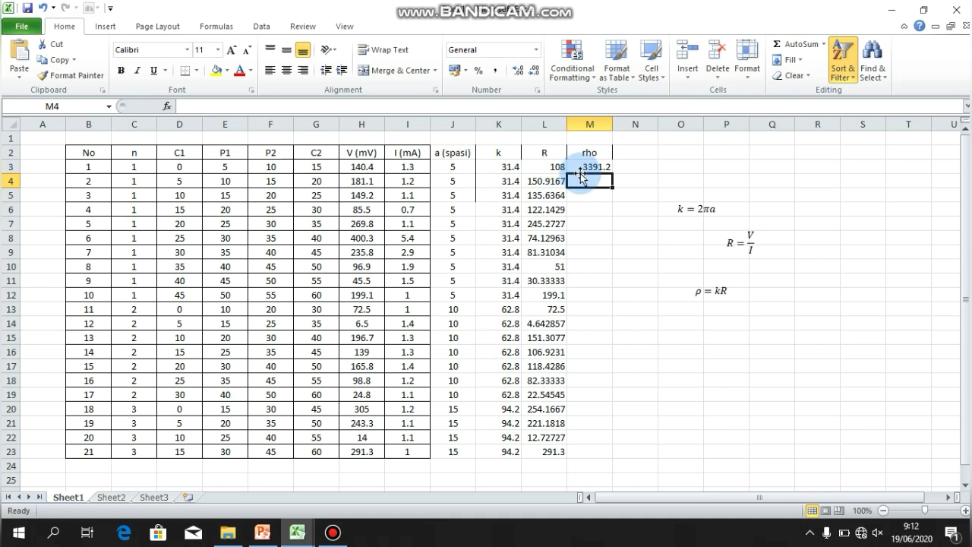
pyautogui.click(602, 166)
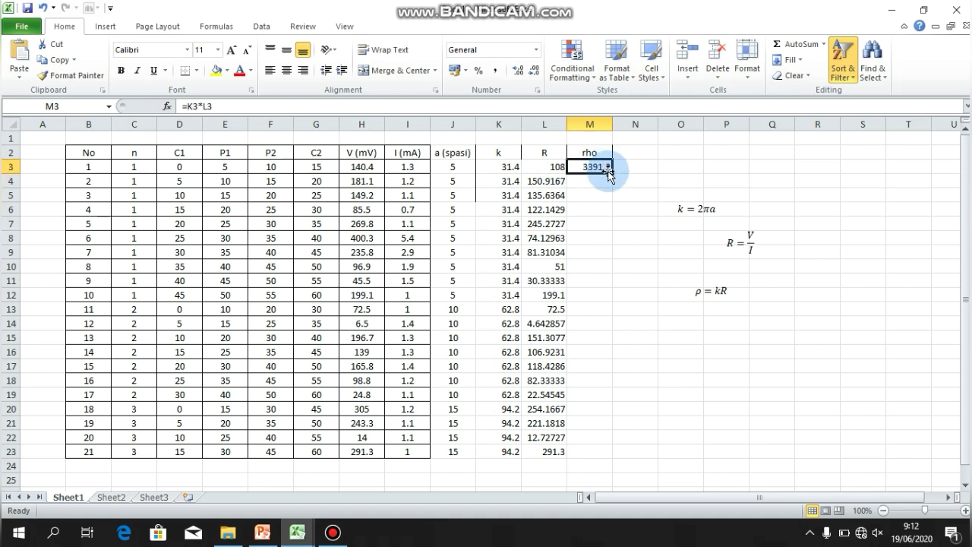
pyautogui.moveTo(612, 173); pyautogui.dragTo(589, 459)
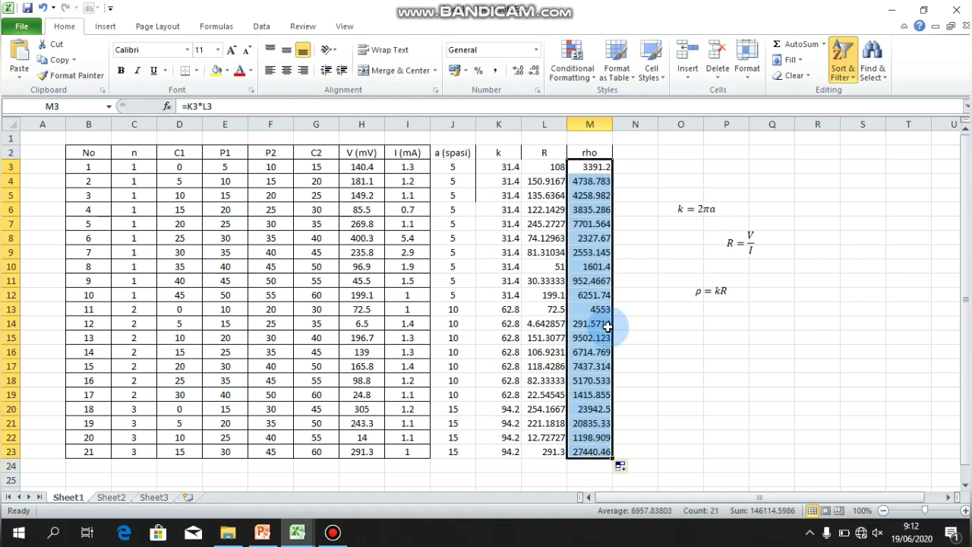
# Step: Enter the column header "datum" in cell N2
pyautogui.click(634, 153)
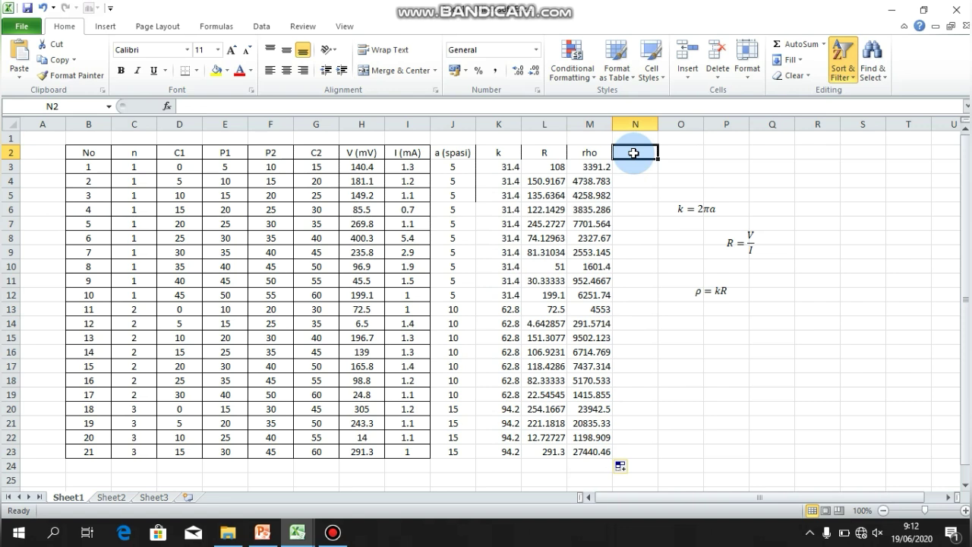
pyautogui.write('datum')
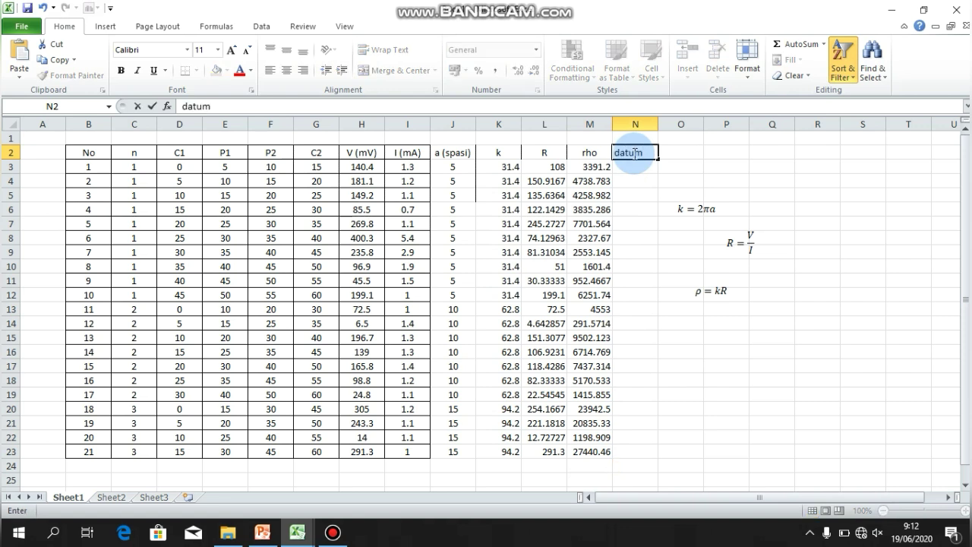
# Step: Calculate the datum in cell N3 as the average of the four electrode positions with =AVERAGE(D3:G3)
pyautogui.click(642, 170)
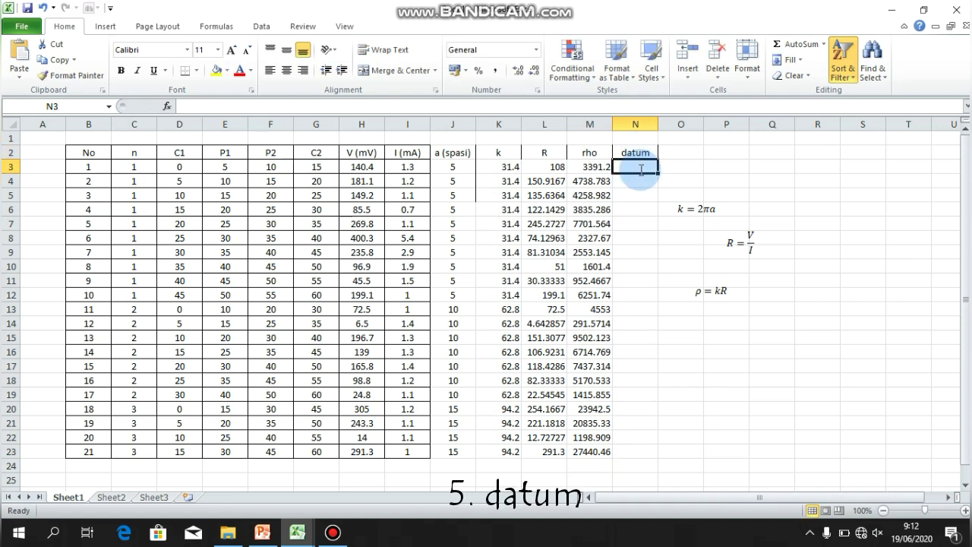
pyautogui.write('=Avera')
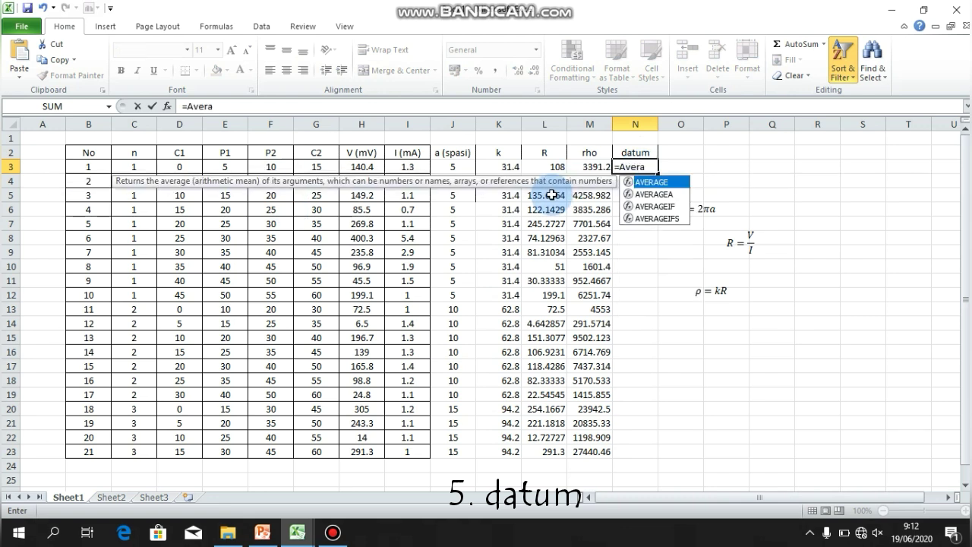
pyautogui.write('ge')
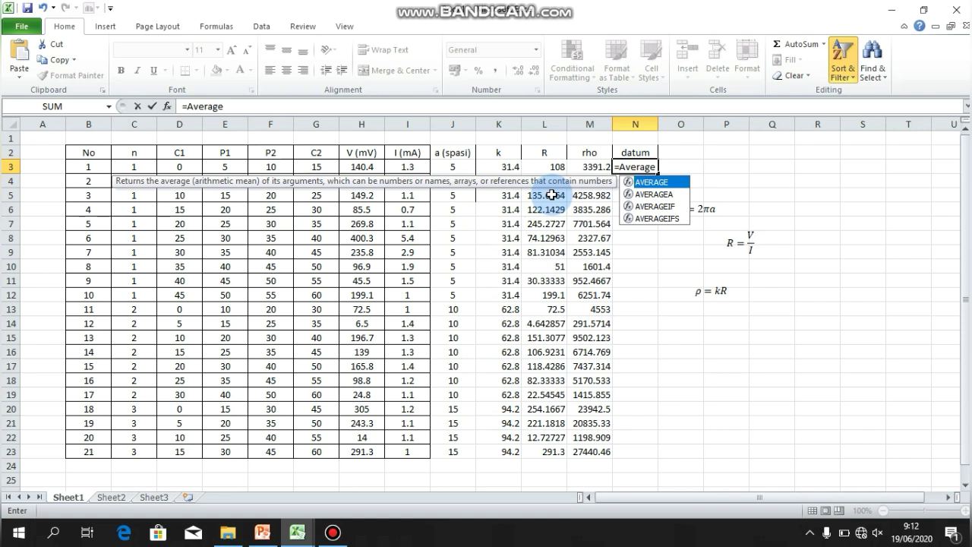
pyautogui.write('(')
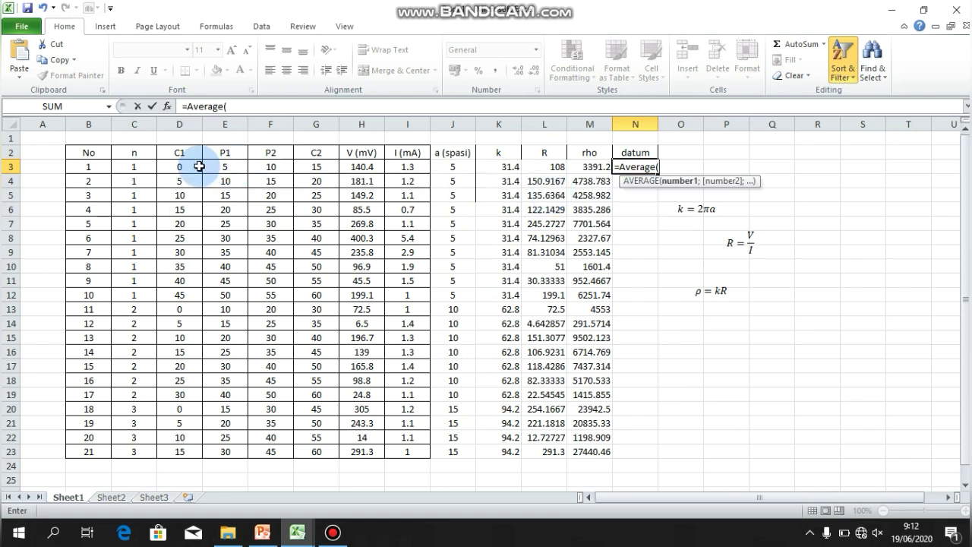
pyautogui.moveTo(183, 166); pyautogui.dragTo(318, 176)
pyautogui.write(')')
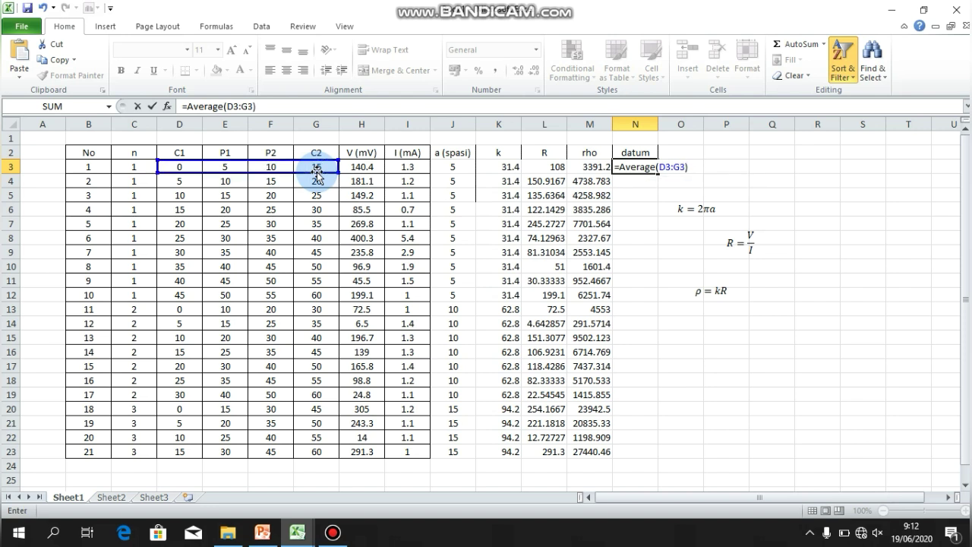
pyautogui.press('Return')
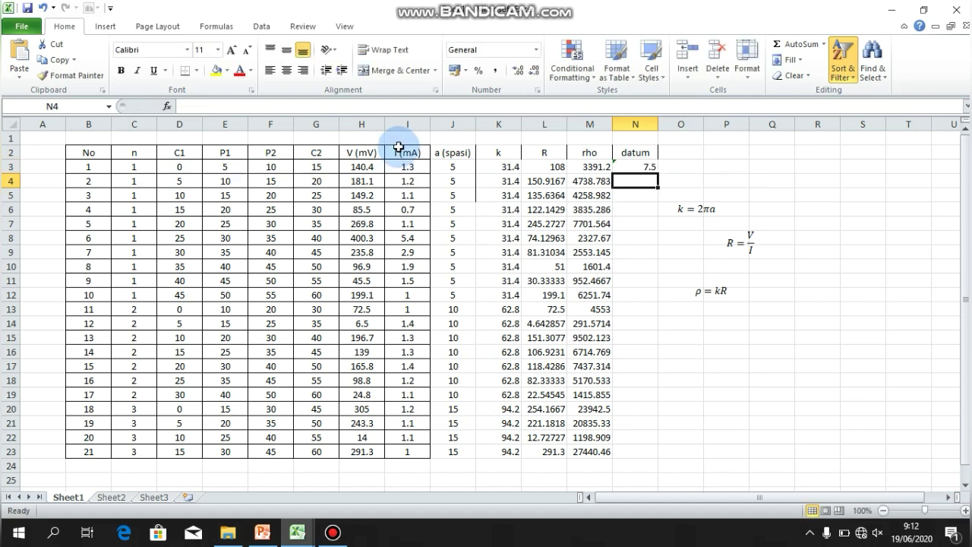
# Step: Fill the datum formula from cell N3 down to N23
pyautogui.click(636, 166)
pyautogui.moveTo(659, 173); pyautogui.dragTo(671, 451)
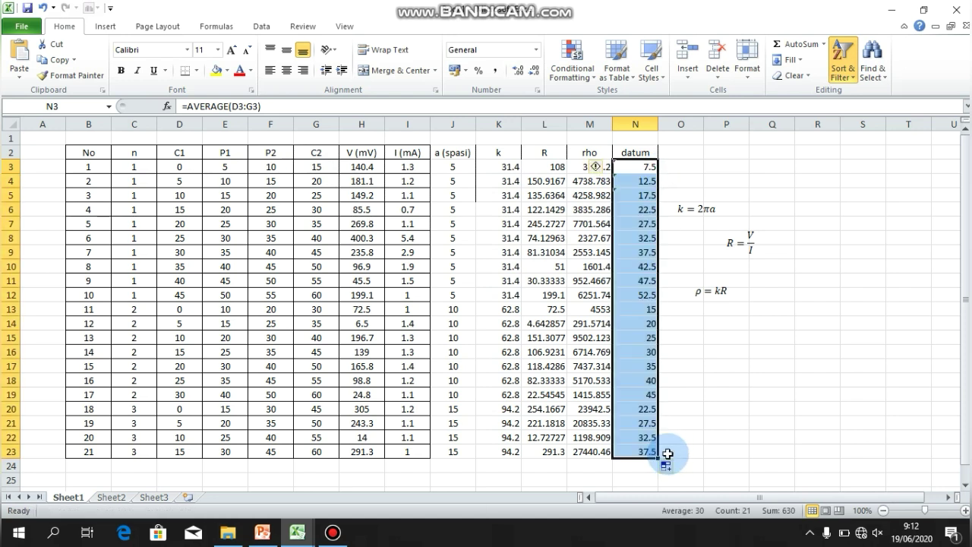
pyautogui.click(736, 409)
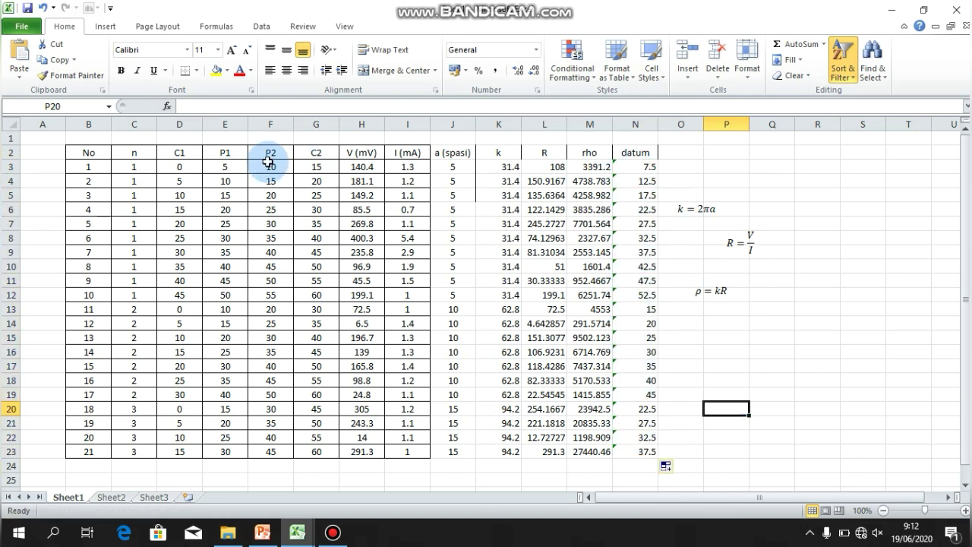
# Step: Apply all borders to the whole measurement table in B2:N23
pyautogui.moveTo(80, 148); pyautogui.dragTo(644, 451)
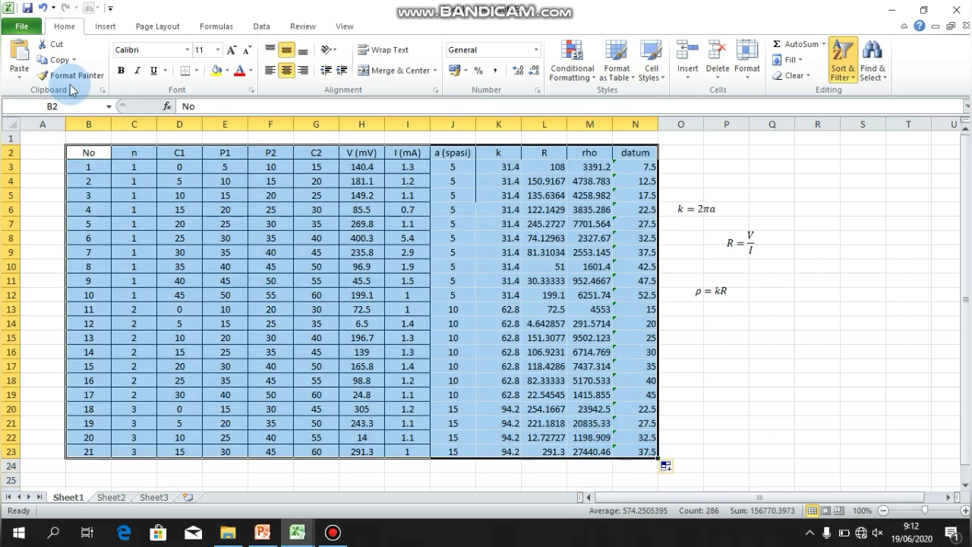
pyautogui.click(196, 70)
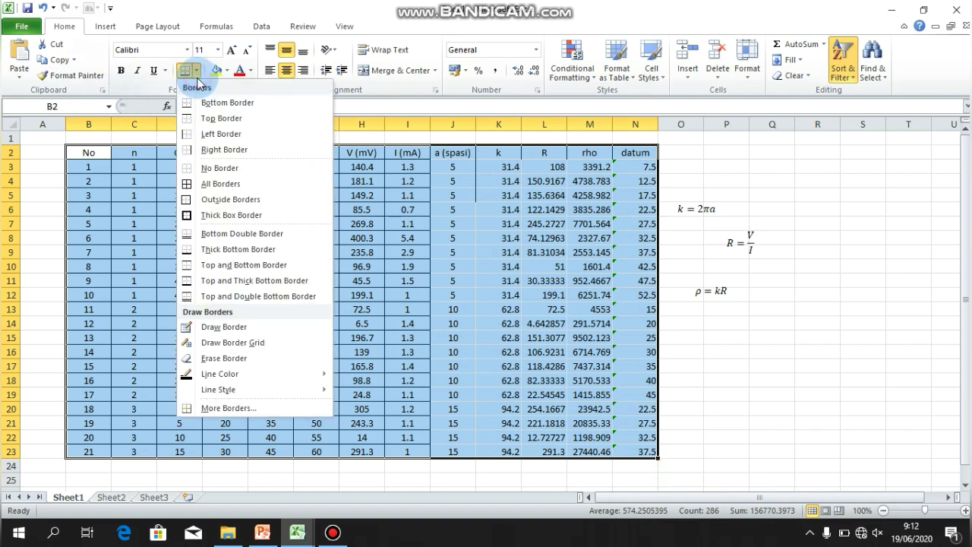
pyautogui.click(204, 185)
pyautogui.click(725, 365)
# Step: Copy the datum column N2:N23 and paste it as values with number formatting starting at R2
pyautogui.scroll(-1, 725, 351)
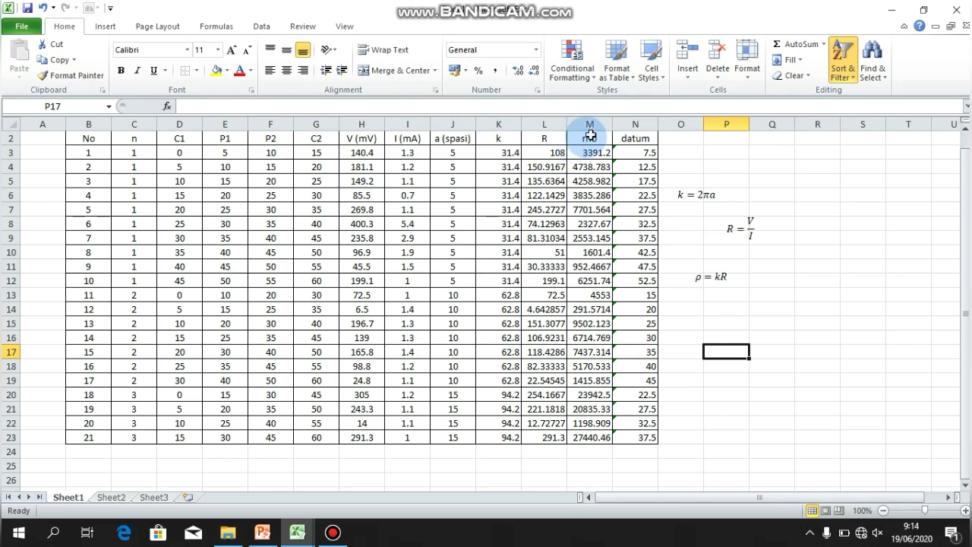
pyautogui.moveTo(631, 138); pyautogui.dragTo(651, 437)
pyautogui.hotkey('ctrl', 'c')
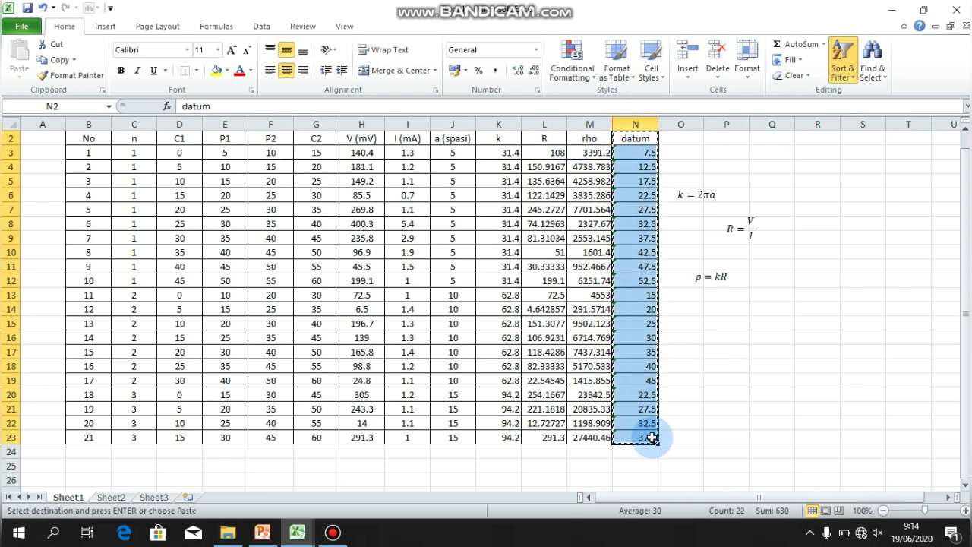
pyautogui.click(828, 142)
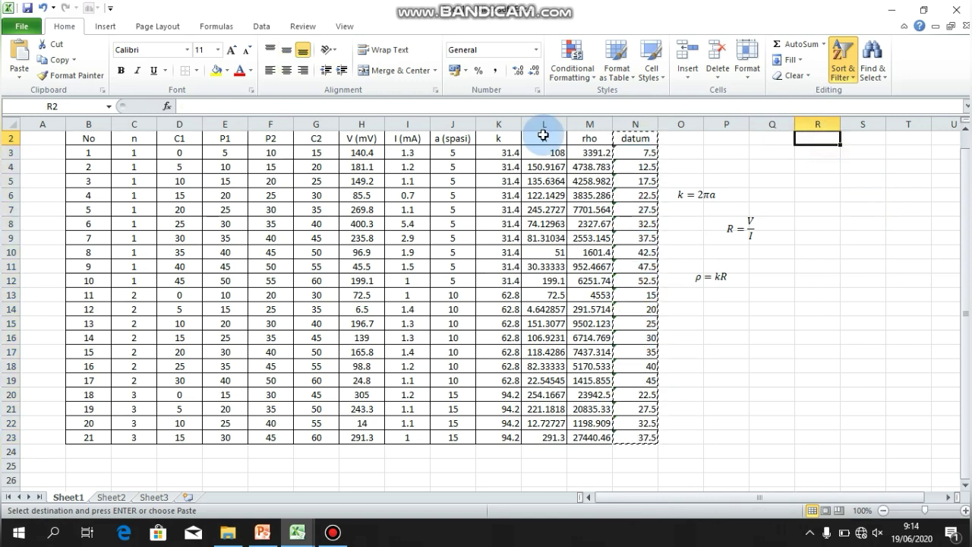
pyautogui.click(19, 76)
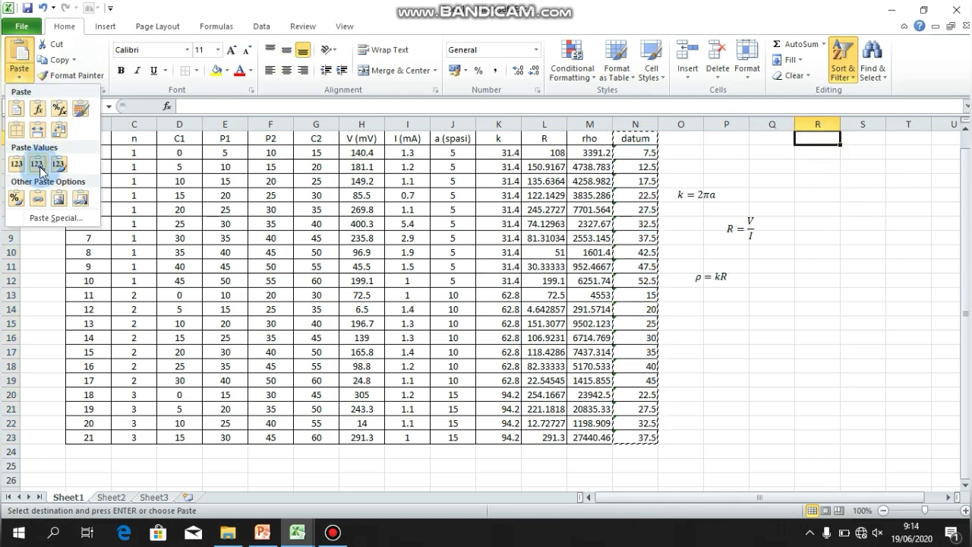
pyautogui.click(38, 163)
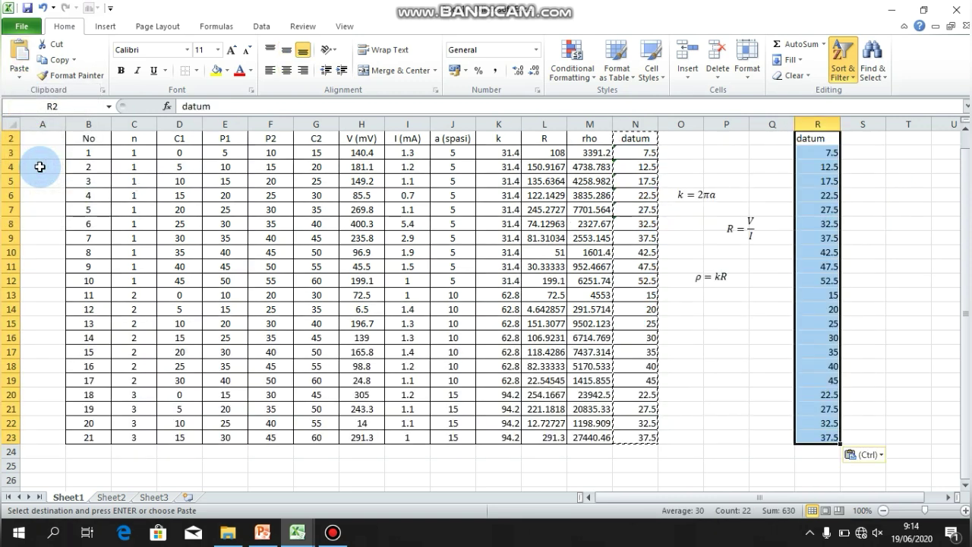
# Step: Copy the a (spasi) column J2:J23 and paste it as values with number formatting starting at S2
pyautogui.click(510, 166)
pyautogui.moveTo(454, 137); pyautogui.dragTo(454, 437)
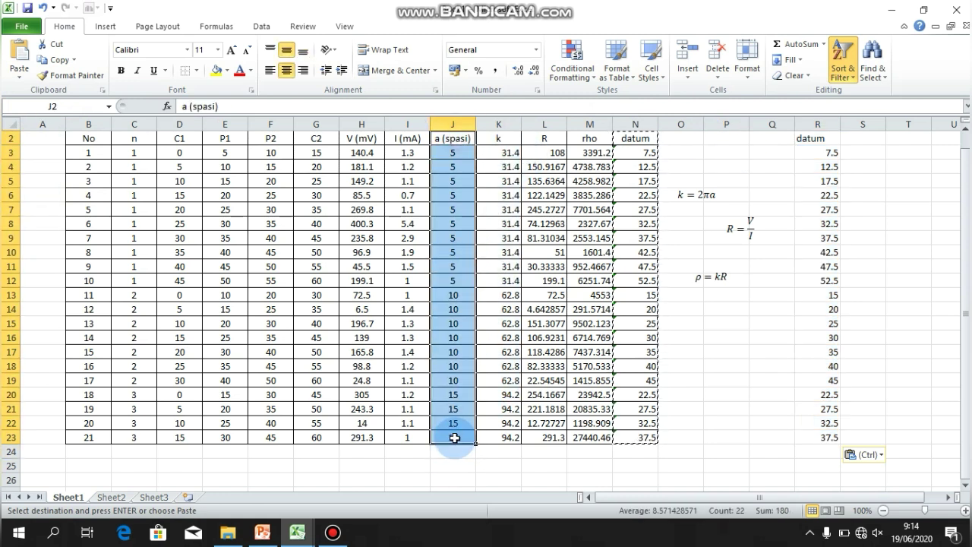
pyautogui.hotkey('ctrl', 'c')
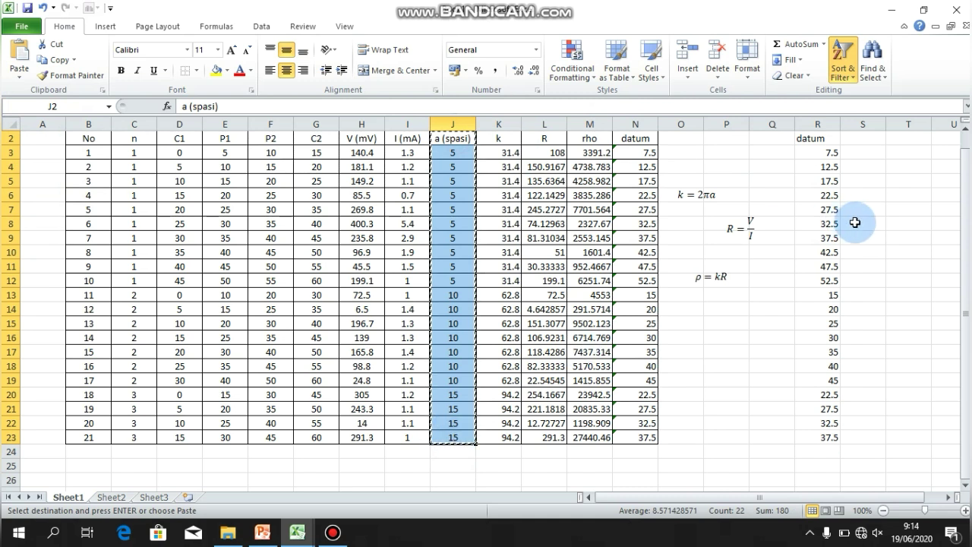
pyautogui.click(859, 138)
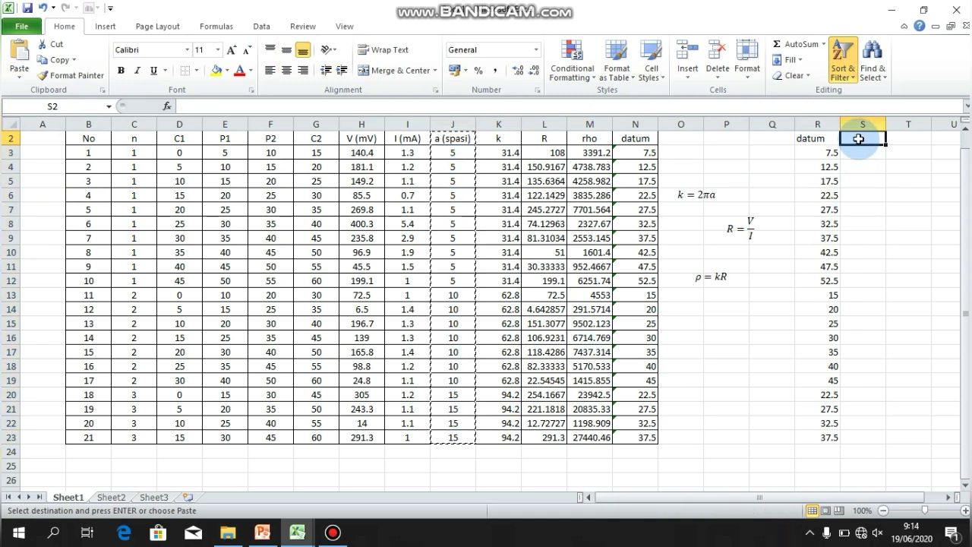
pyautogui.click(22, 78)
pyautogui.click(37, 166)
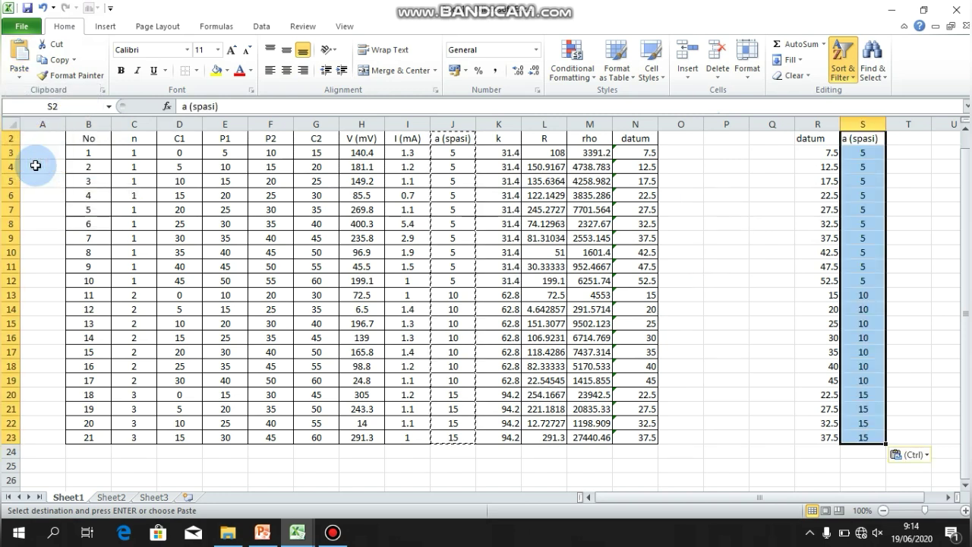
# Step: Copy the rho column M2:M23 and paste it as values with number formatting starting at T2
pyautogui.click(596, 140)
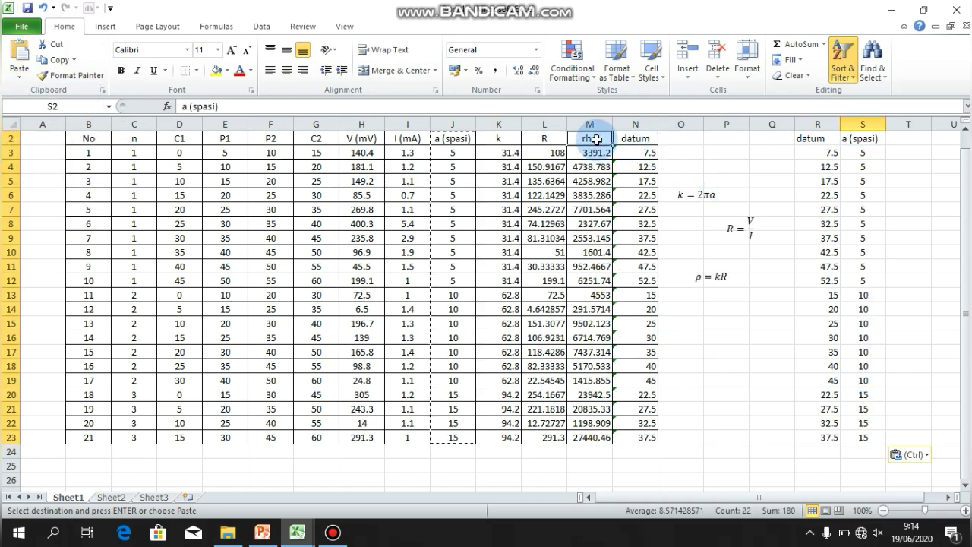
pyautogui.moveTo(597, 140); pyautogui.dragTo(589, 431)
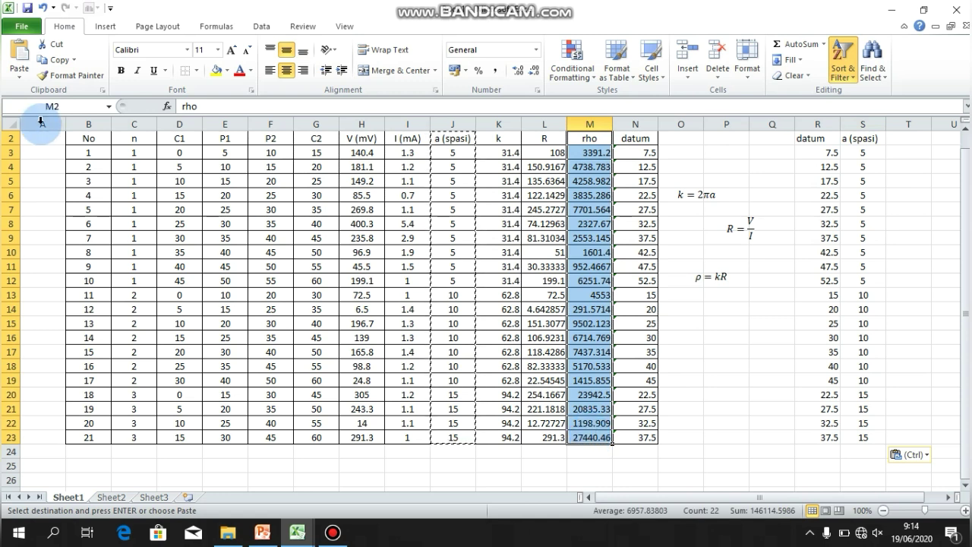
pyautogui.click(20, 76)
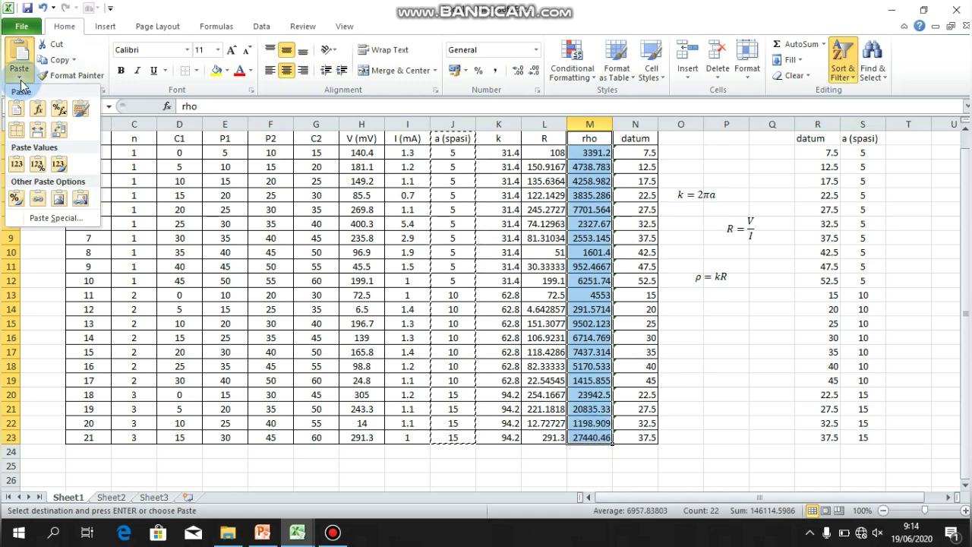
pyautogui.click(48, 47)
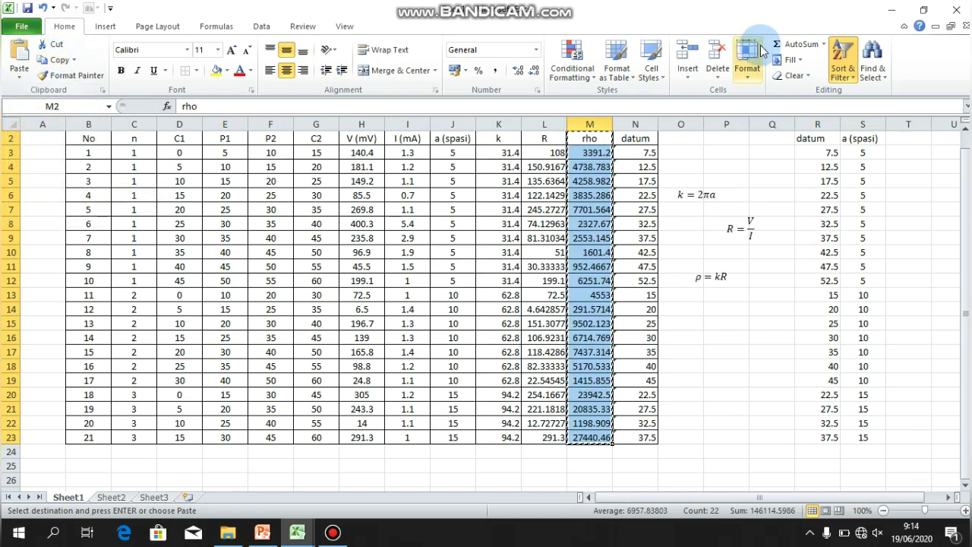
pyautogui.click(895, 133)
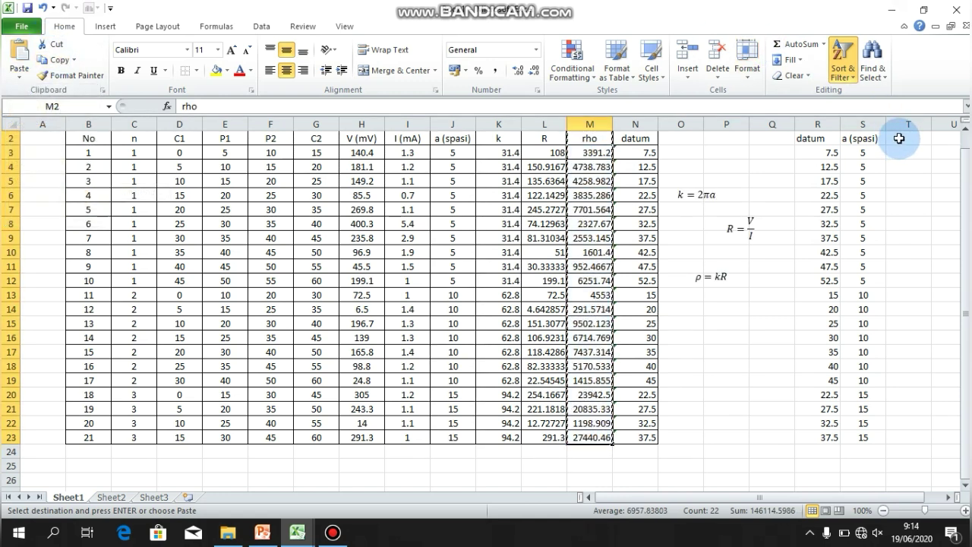
pyautogui.click(21, 81)
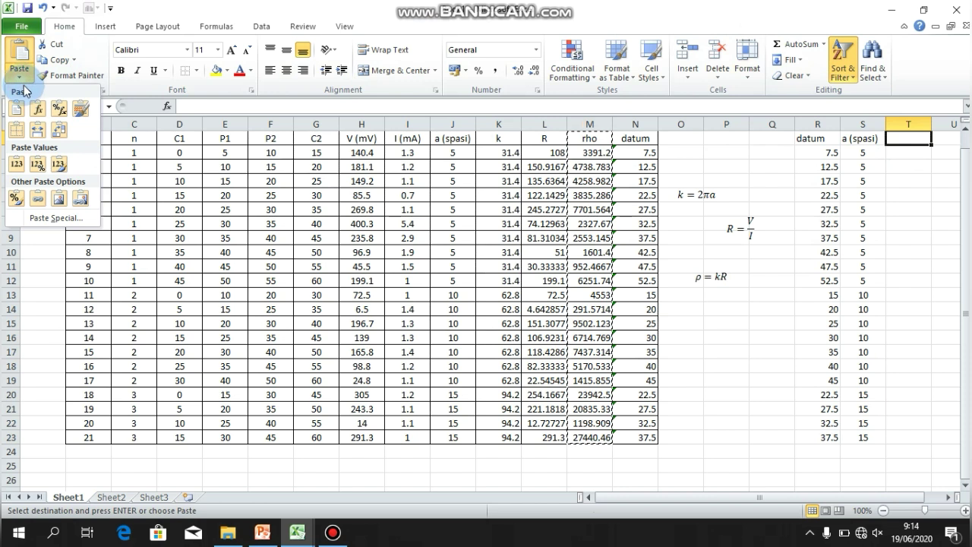
pyautogui.click(37, 164)
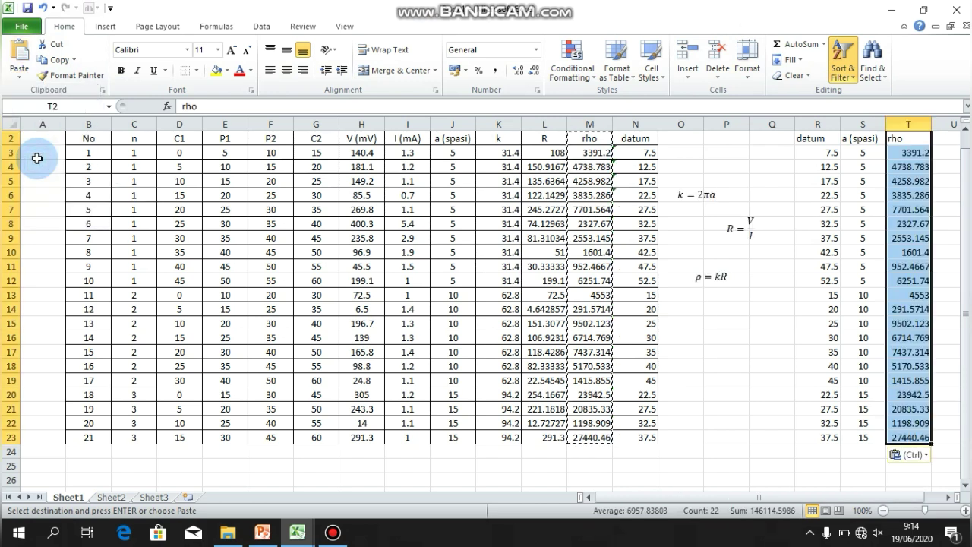
# Step: Copy the datum, a (spasi) and rho values in R3:T23, without the headers
pyautogui.click(834, 216)
pyautogui.moveTo(809, 152); pyautogui.dragTo(863, 181)
pyautogui.moveTo(916, 296); pyautogui.dragTo(912, 438)
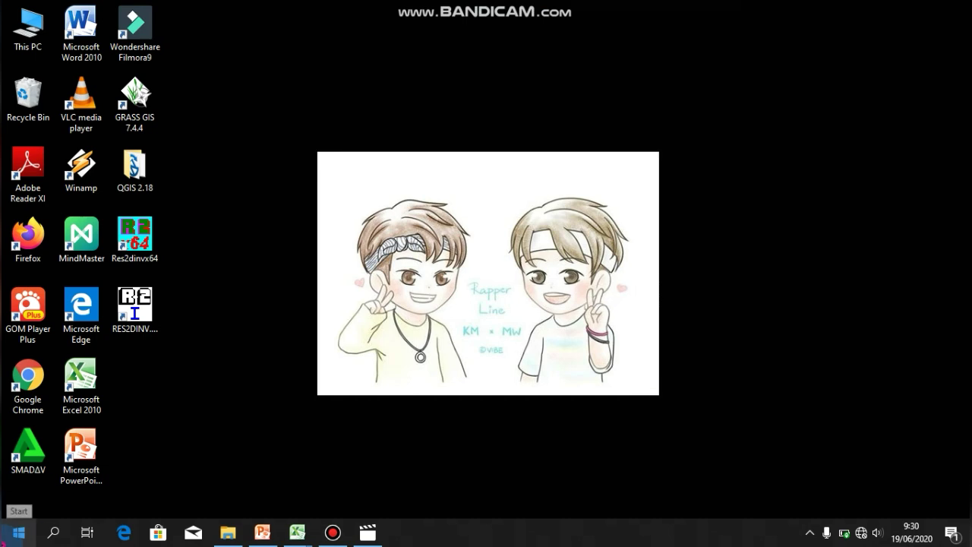
# Step: Open a blank Notepad document and maximize its window
pyautogui.click(19, 532)
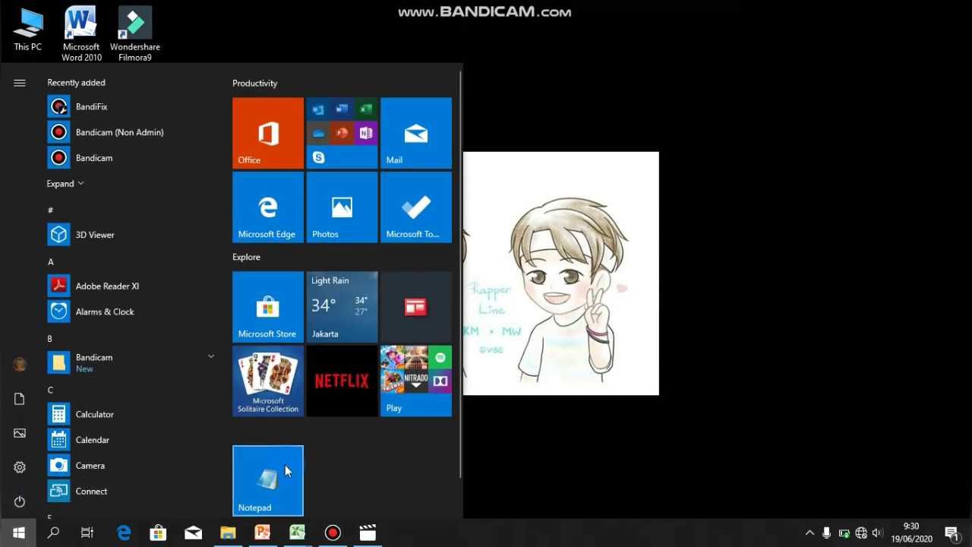
pyautogui.click(285, 471)
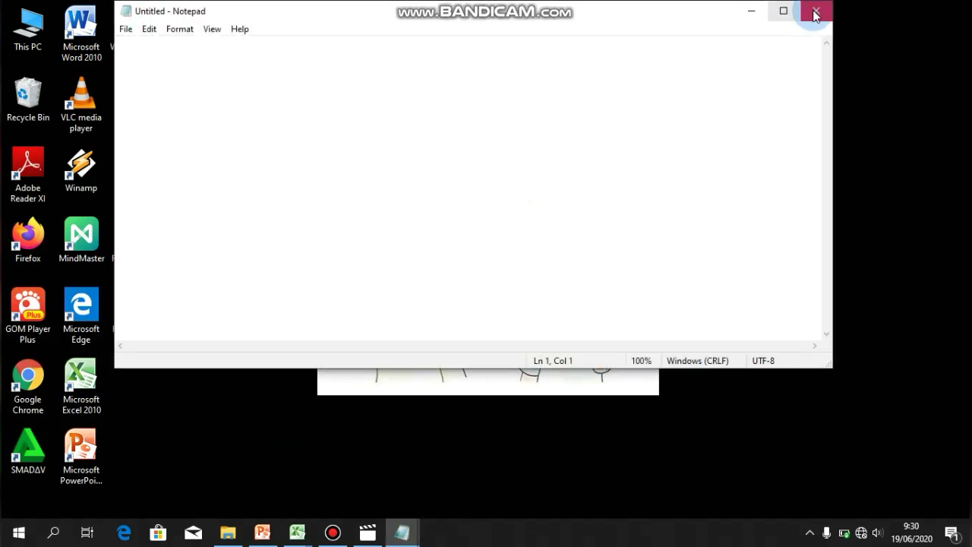
pyautogui.click(784, 14)
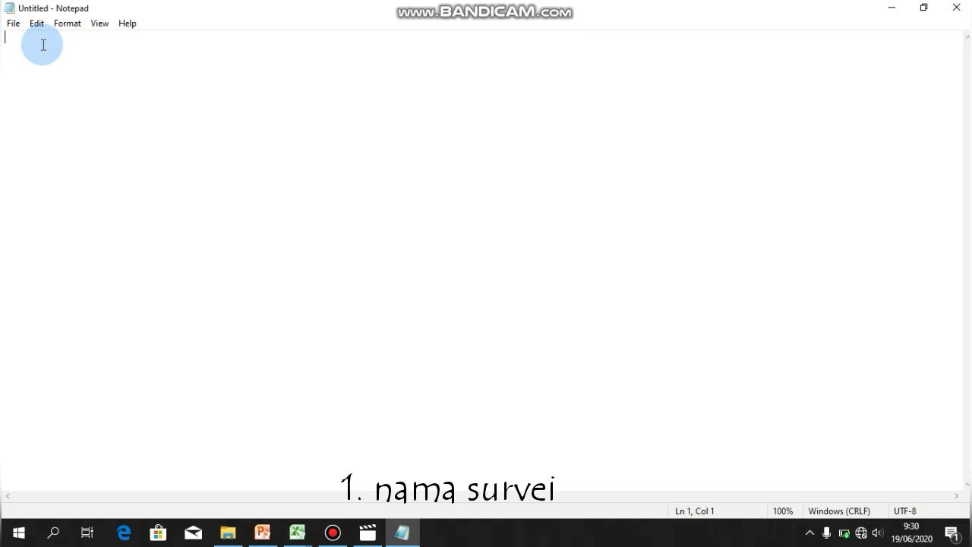
# Step: Enter the survey name "konfigurasi wenner" as the first line of the text file
pyautogui.write('zk')
pyautogui.press('BackSpace')
pyautogui.write('k')
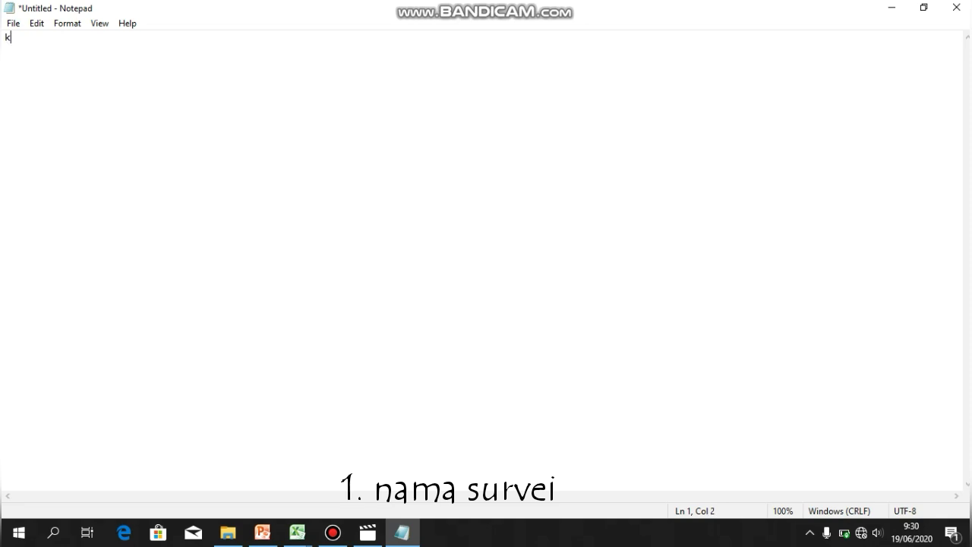
pyautogui.write('onfigurasi wenner')
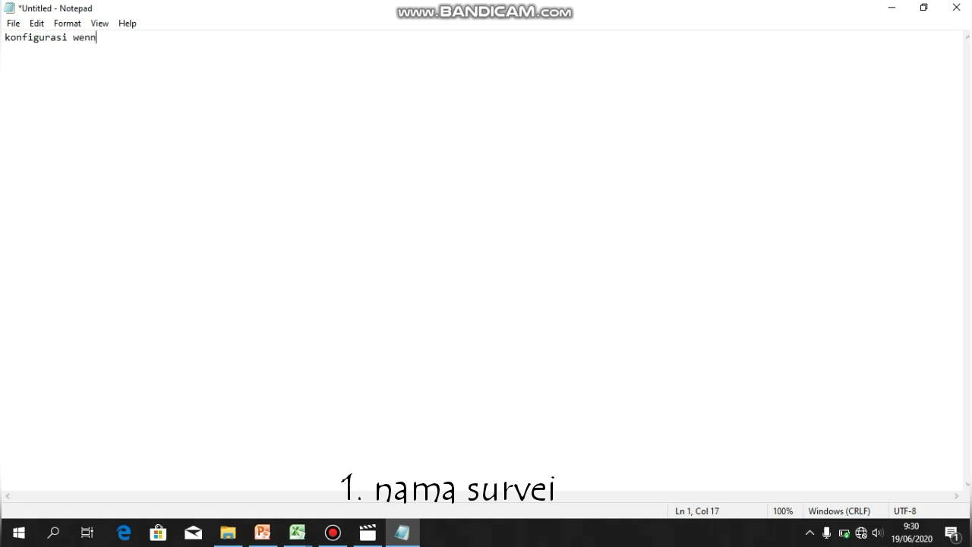
pyautogui.press('Return')
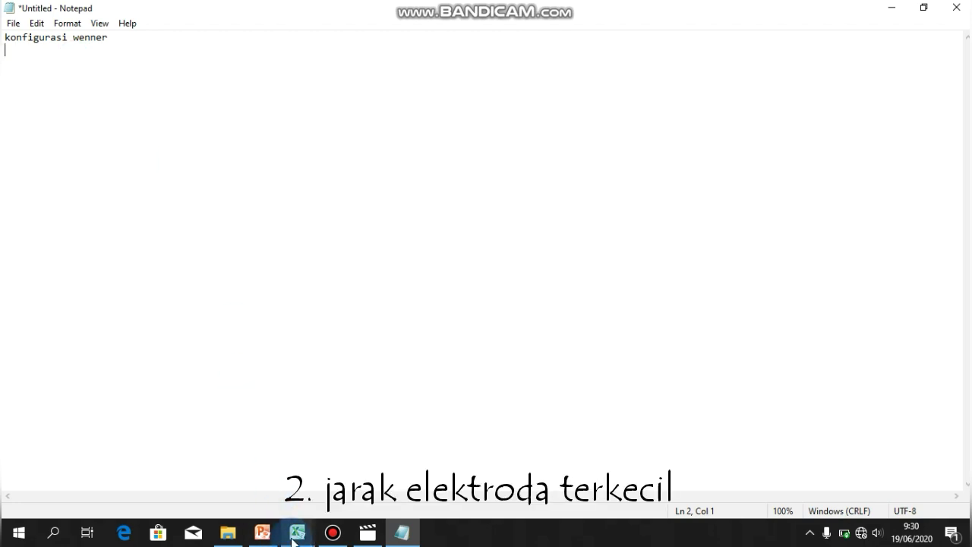
# Step: Check the smallest electrode spacing in the Excel table and enter 5 on the second line of the Notepad file
pyautogui.moveTo(293, 539)
pyautogui.click(341, 472)
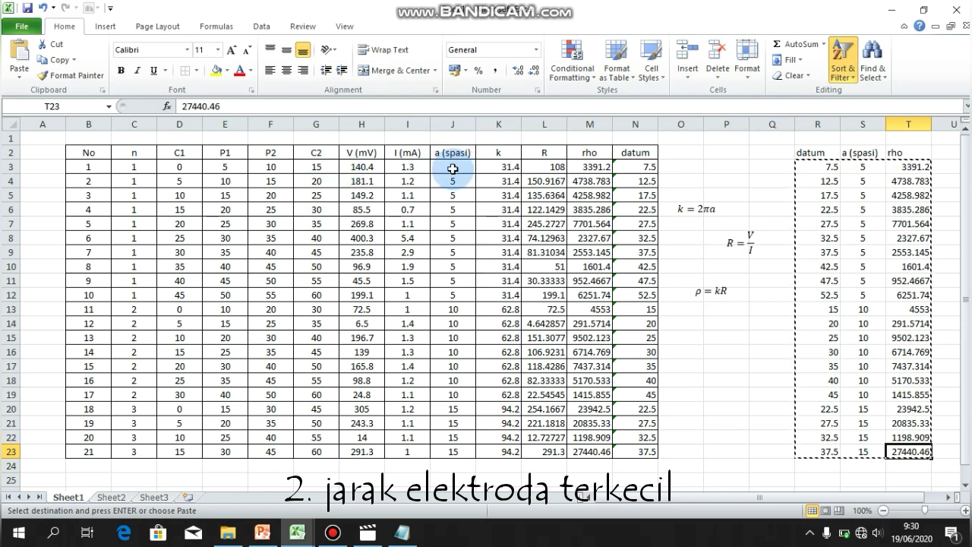
pyautogui.click(404, 533)
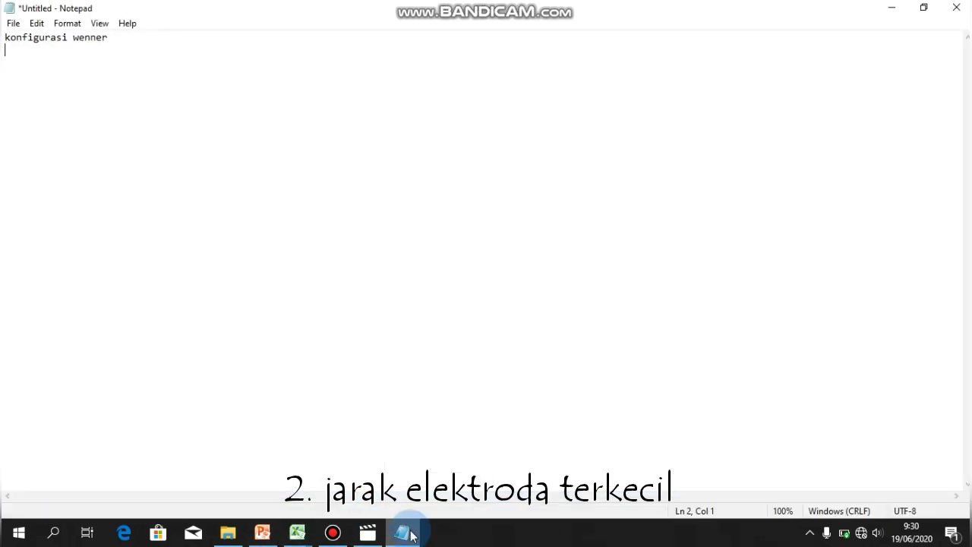
pyautogui.click(91, 106)
pyautogui.write('5')
pyautogui.press('Return')
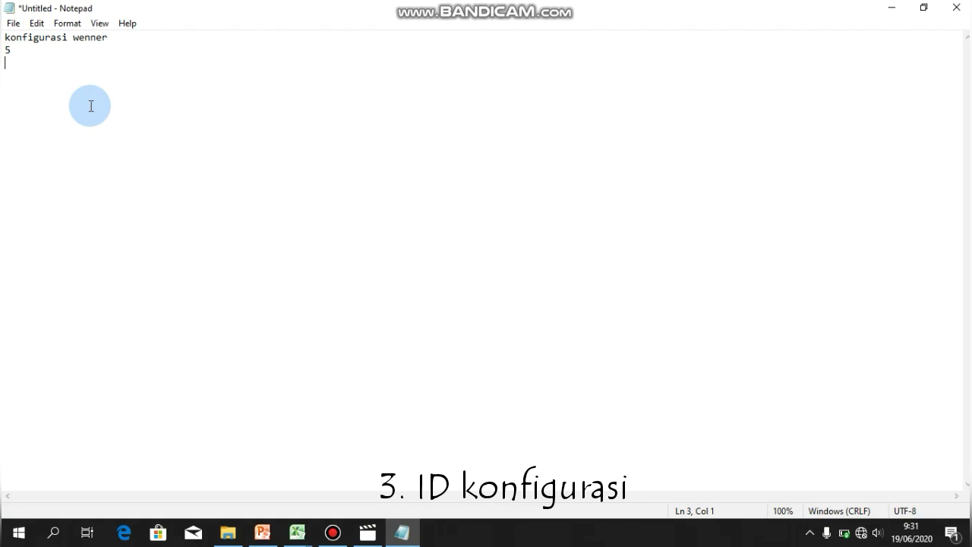
# Step: Enter the configuration ID 1 on the third line and the number of data points 21 on the fourth
pyautogui.write('1')
pyautogui.press('Return')
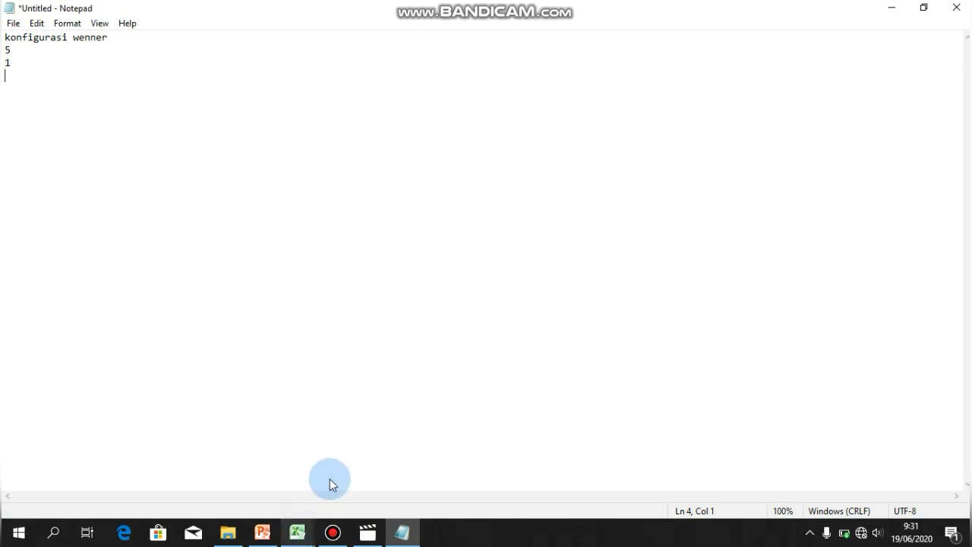
pyautogui.moveTo(345, 476)
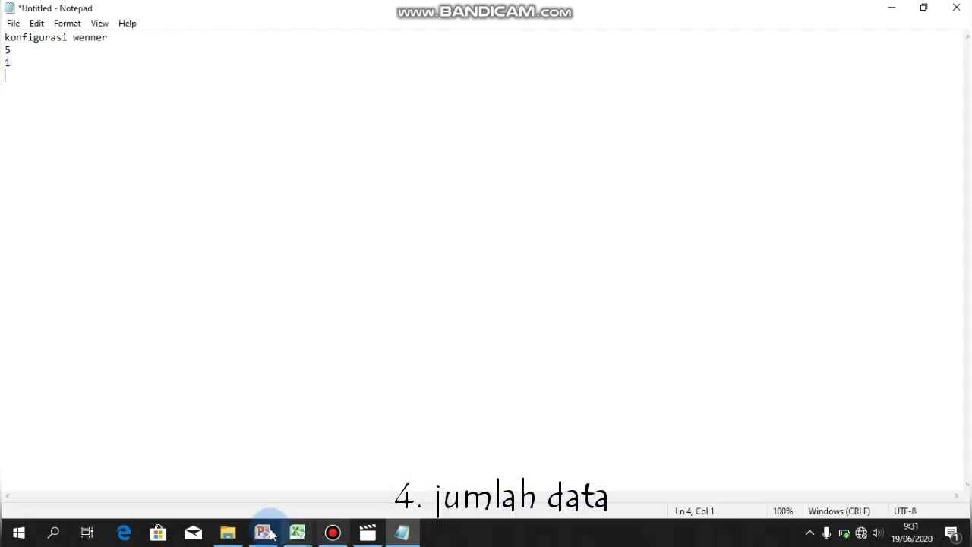
pyautogui.write('21')
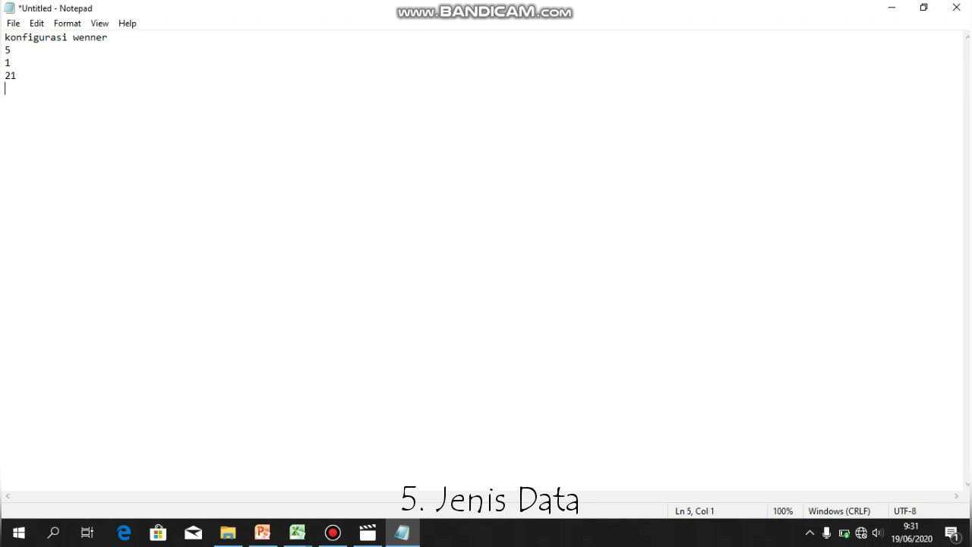
# Step: Enter 1 for the data type on the fifth line and 0 for datum point on the sixth
pyautogui.write('1')
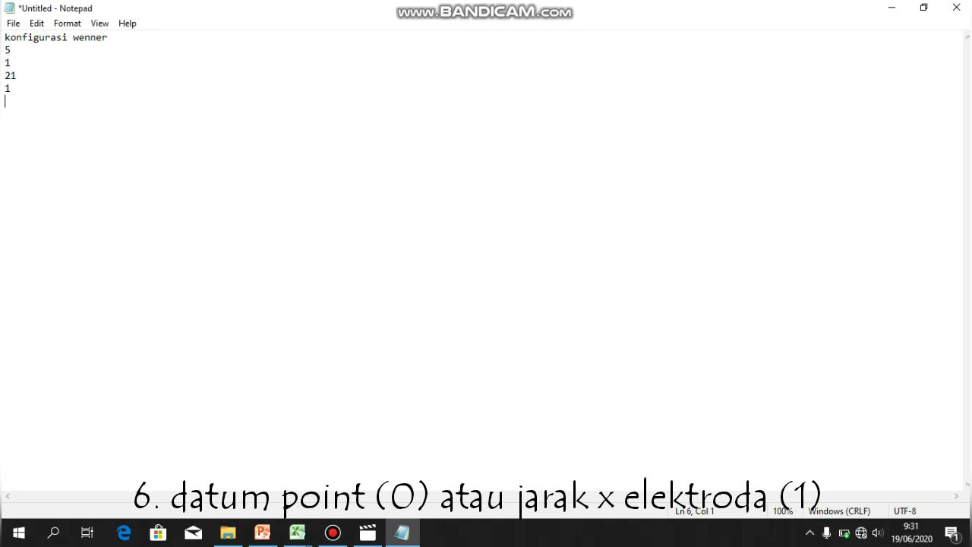
pyautogui.write('0')
pyautogui.press('Return')
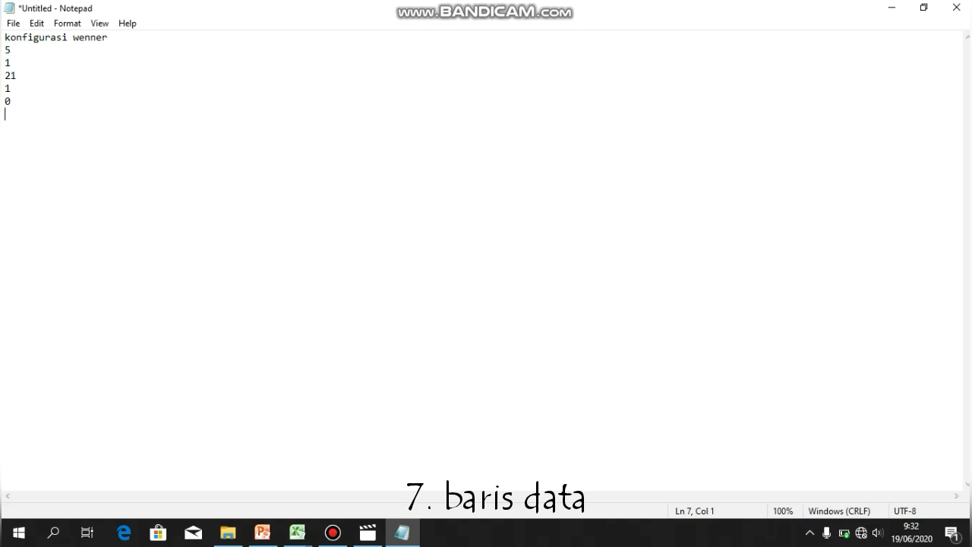
# Step: Paste the copied datum, spacing and rho rows from Excel below the header lines, starting on the seventh line
pyautogui.hotkey('ctrl', 'v')
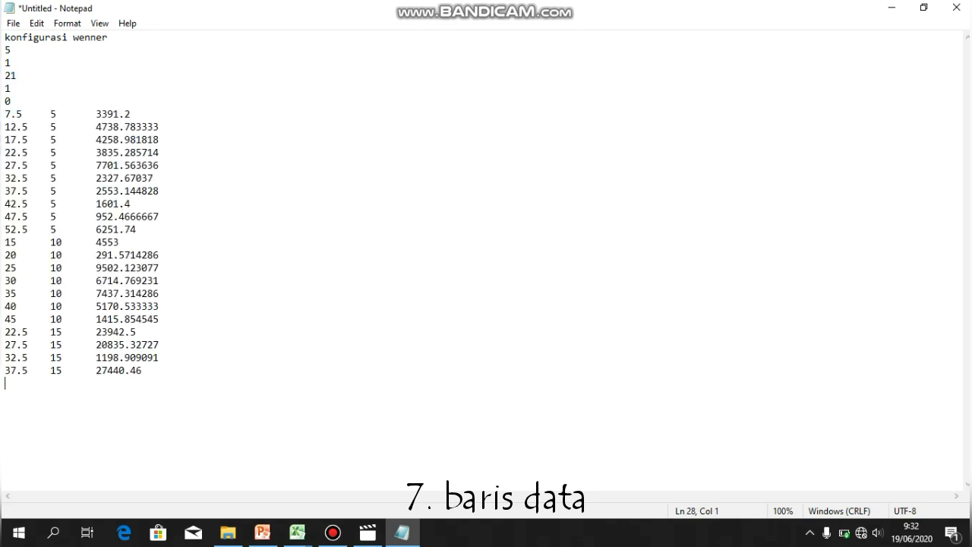
pyautogui.moveTo(6, 111); pyautogui.dragTo(179, 383)
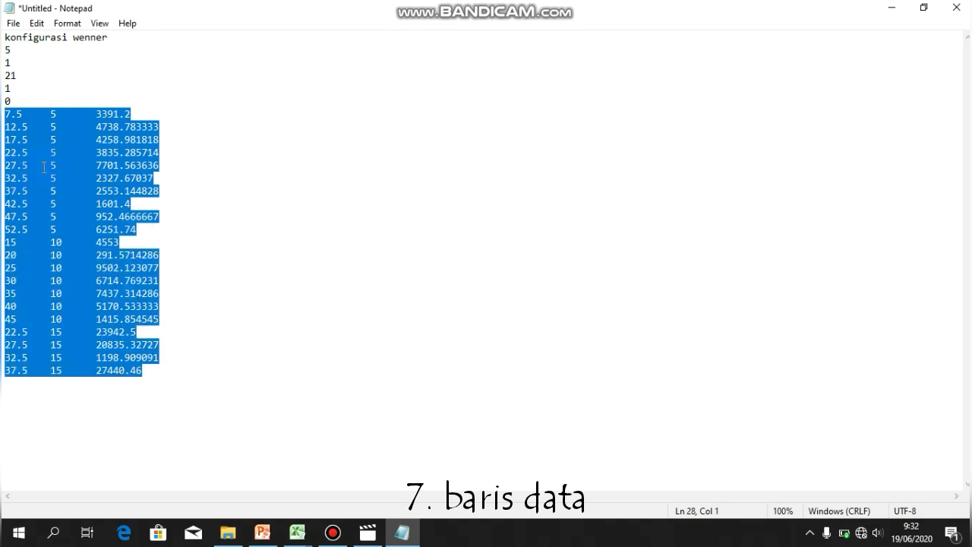
pyautogui.click(55, 165)
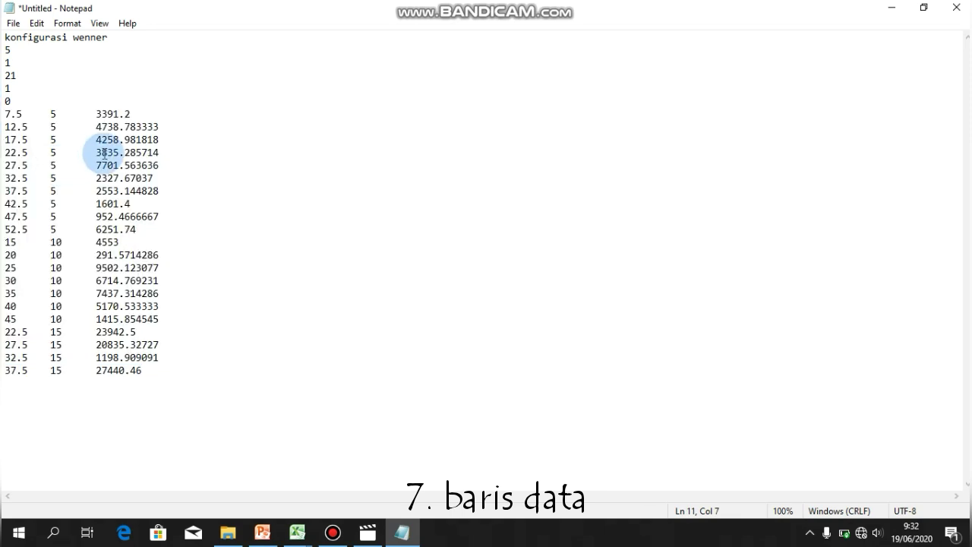
pyautogui.click(106, 152)
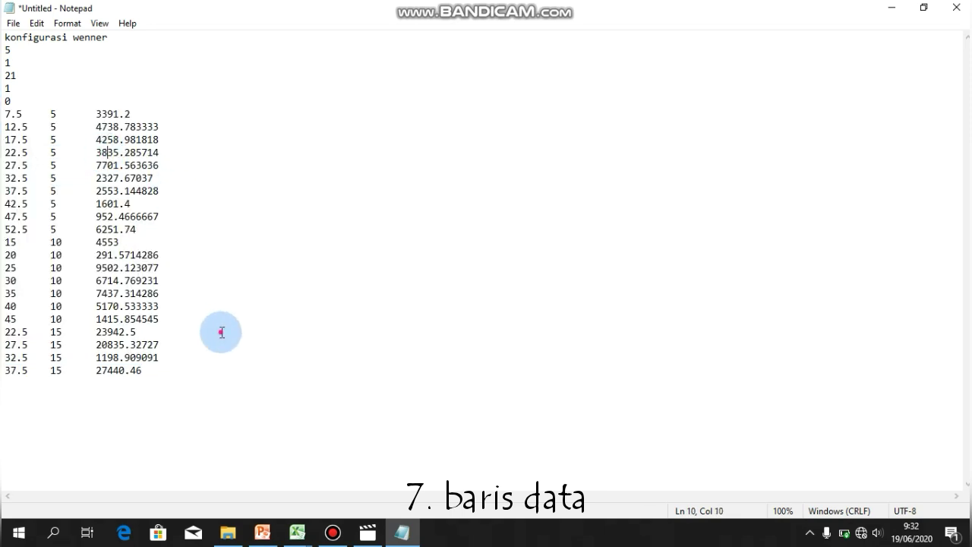
# Step: End the data file with four lines, each containing 0, below the last data row
pyautogui.click(7, 412)
pyautogui.click(17, 404)
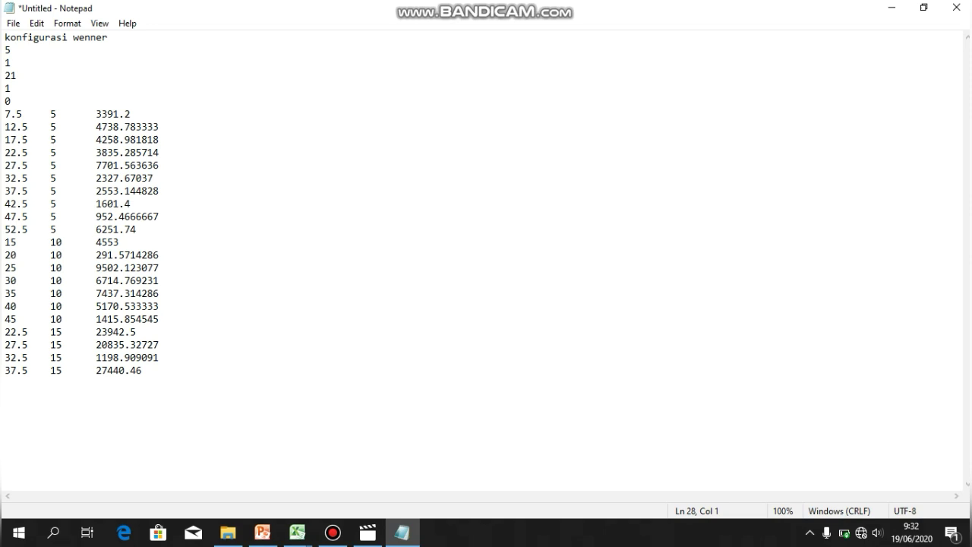
pyautogui.write('0')
pyautogui.click(41, 381)
pyautogui.press('Return')
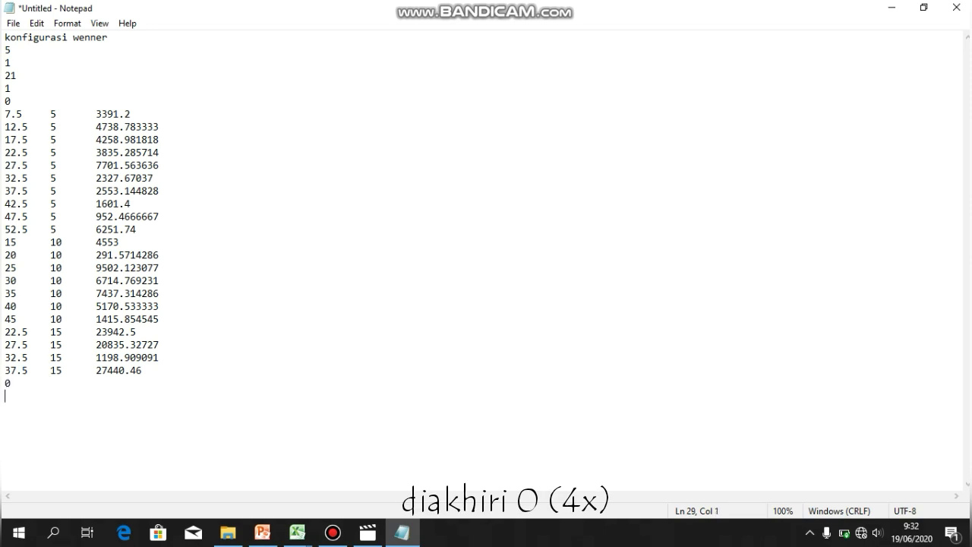
pyautogui.write('0')
pyautogui.press('Return')
pyautogui.write('0')
pyautogui.press('Return')
pyautogui.write('0')
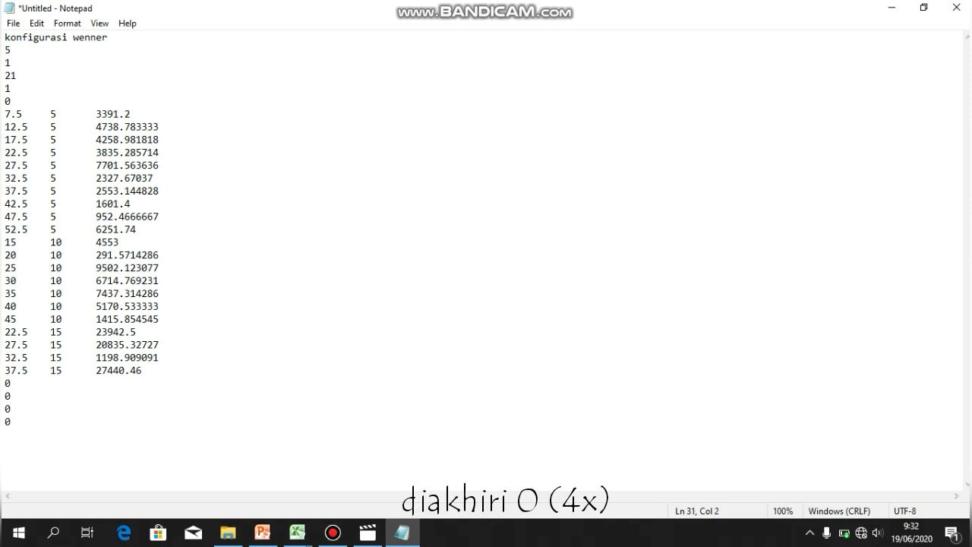
# Step: Save the text file in Documents as "data konfigurasi wenner.txt"
pyautogui.click(13, 24)
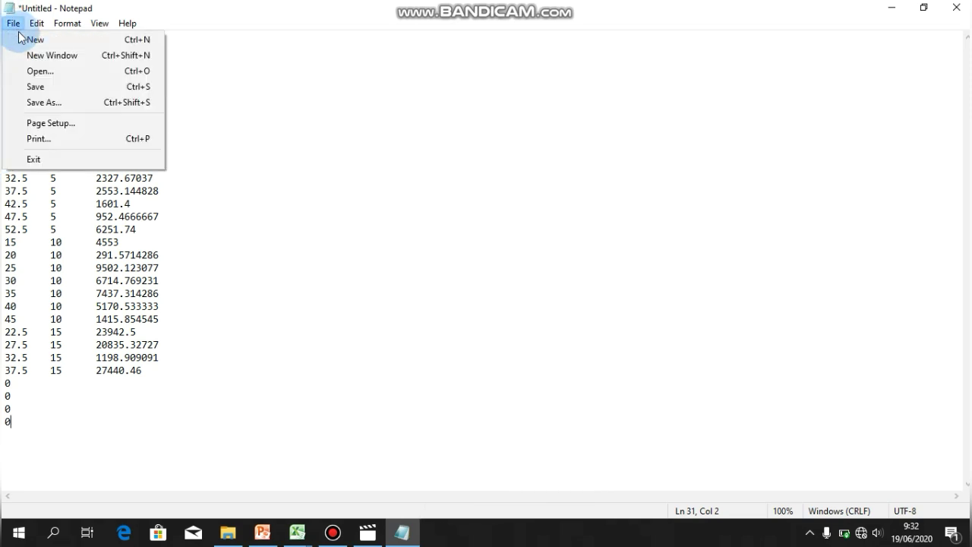
pyautogui.click(44, 90)
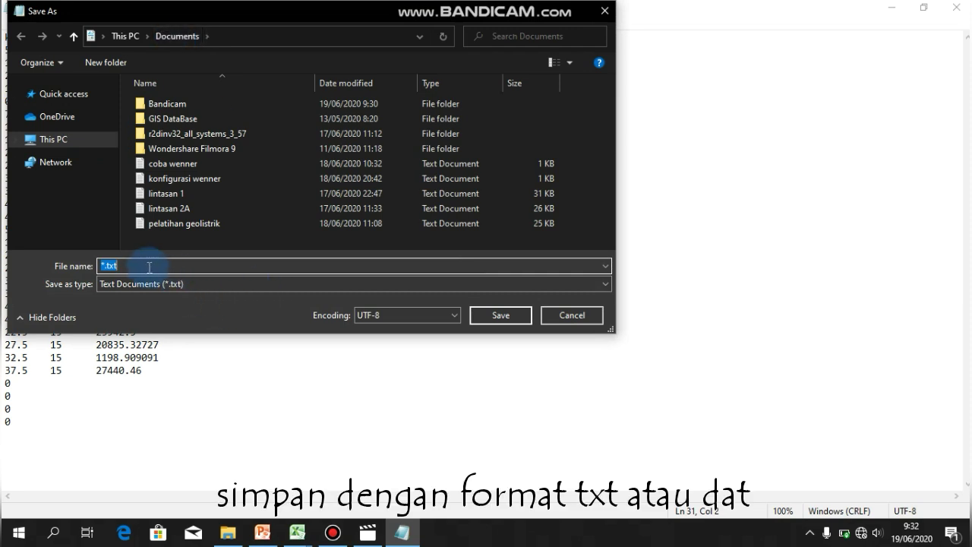
pyautogui.click(103, 266)
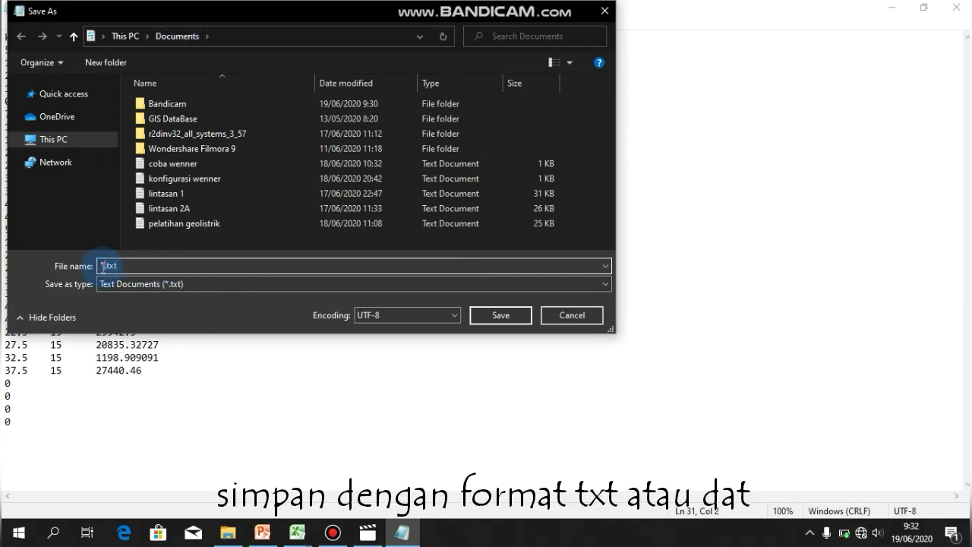
pyautogui.doubleClick(103, 266)
pyautogui.write('konf')
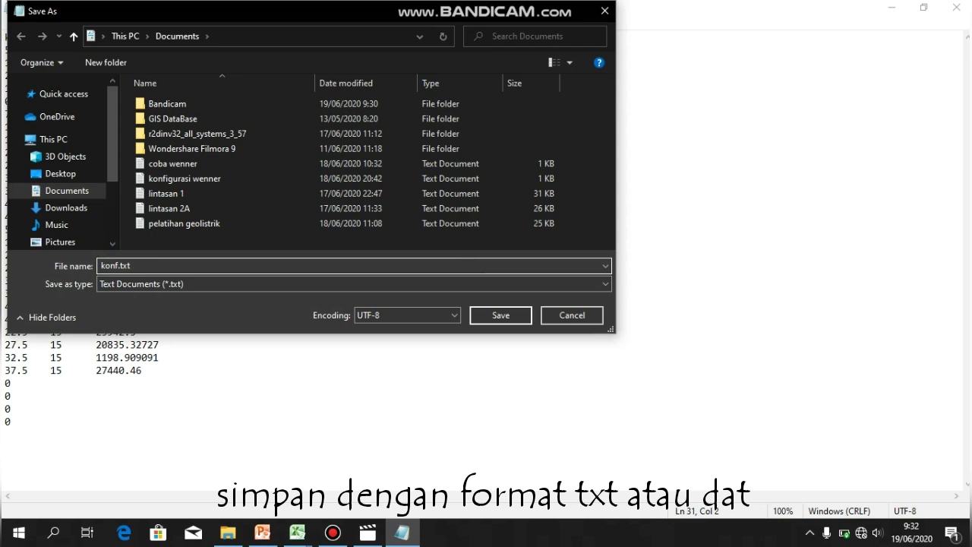
pyautogui.press('BackSpace')
pyautogui.press('BackSpace')
pyautogui.press('BackSpace')
pyautogui.press('BackSpace')
pyautogui.write('data konfigurasi wenner')
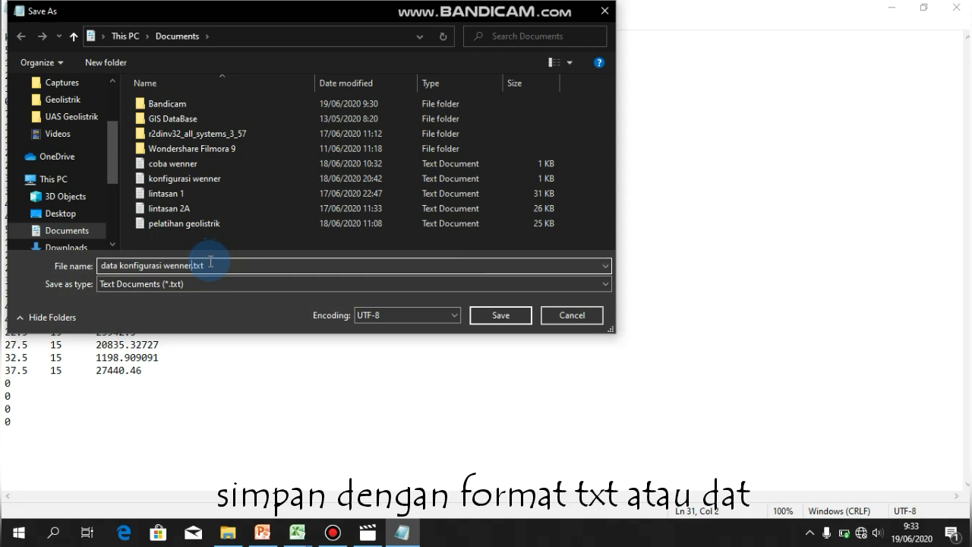
pyautogui.click(499, 316)
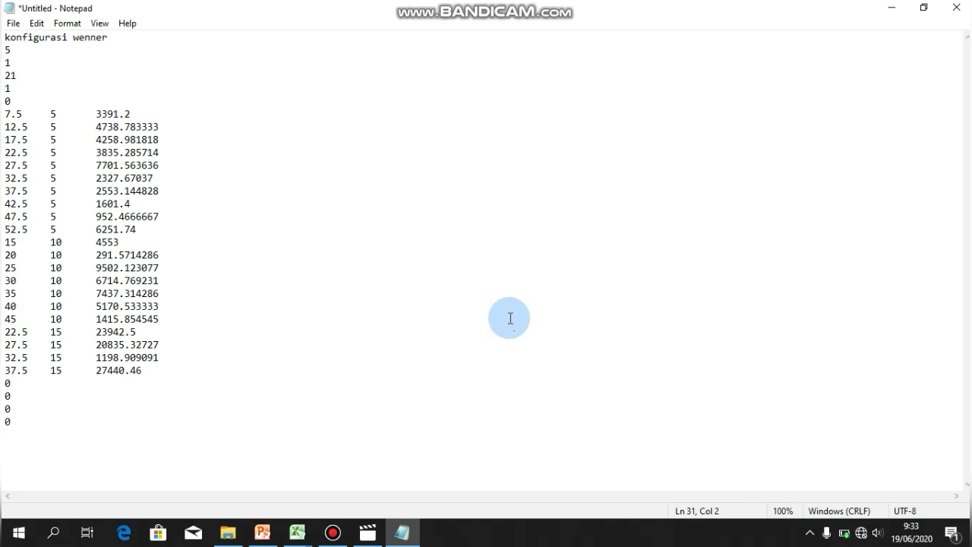
# Step: Minimize Notepad, launch RES2DINV from the desktop and dismiss its system resources message
pyautogui.click(898, 7)
pyautogui.click(896, 7)
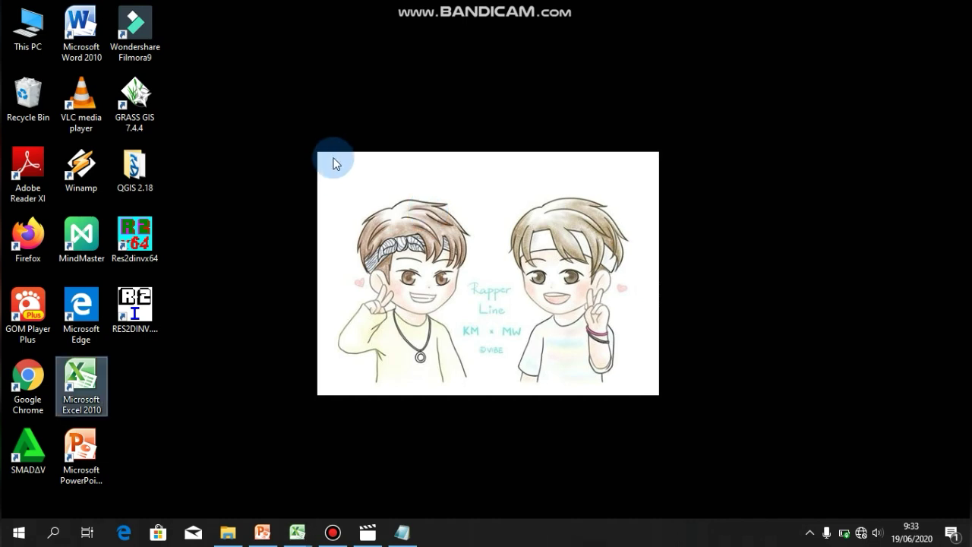
pyautogui.click(132, 312)
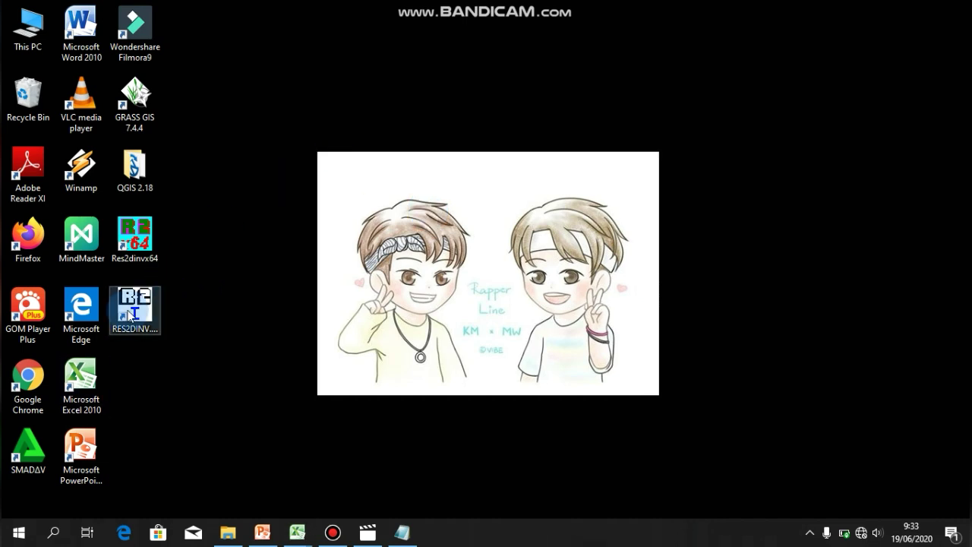
pyautogui.doubleClick(144, 313)
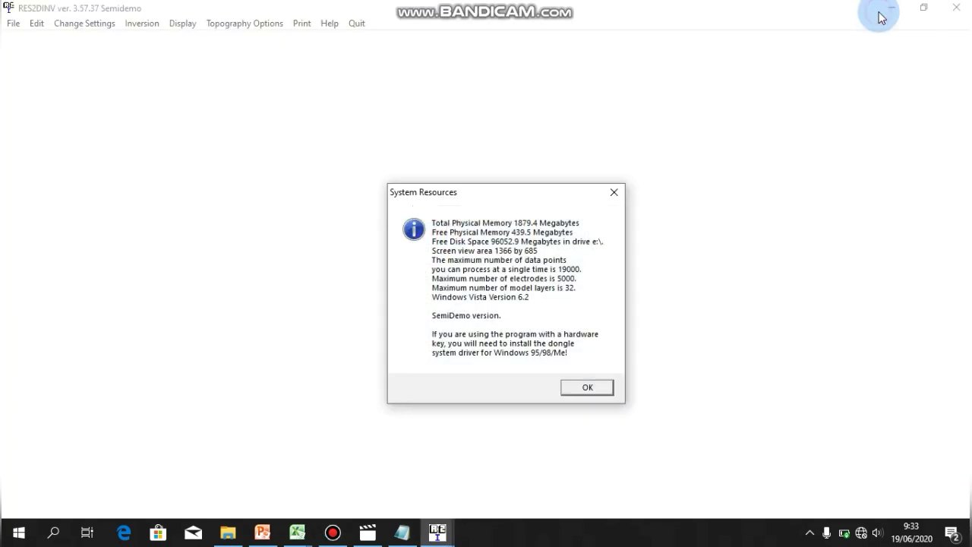
pyautogui.click(586, 388)
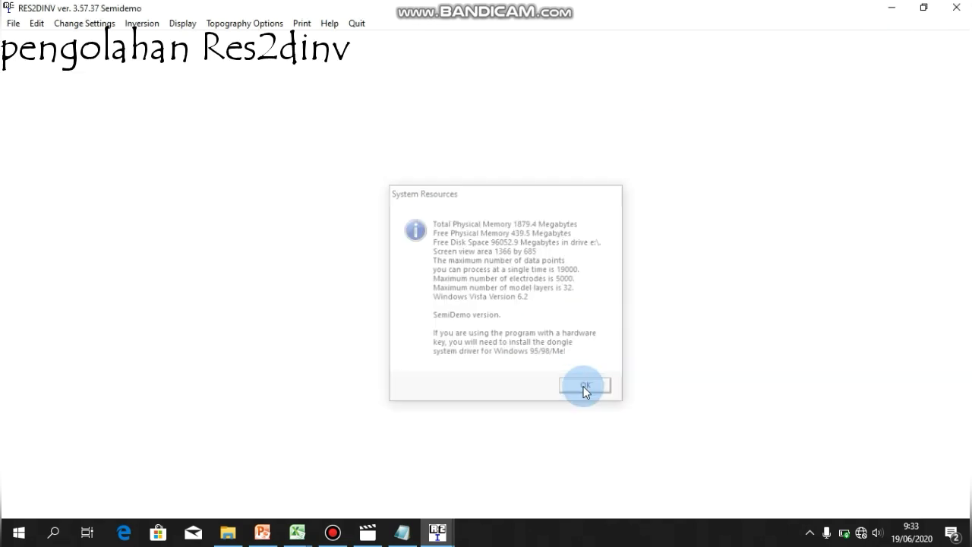
# Step: Read the data file "data konfigurasi wenner" from Documents into RES2DINV and acknowledge the messages
pyautogui.click(11, 23)
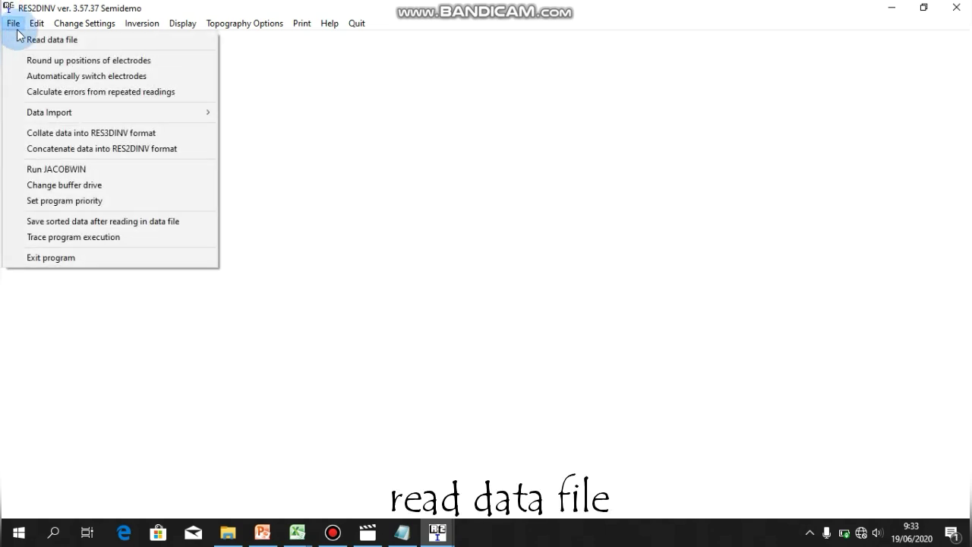
pyautogui.click(34, 43)
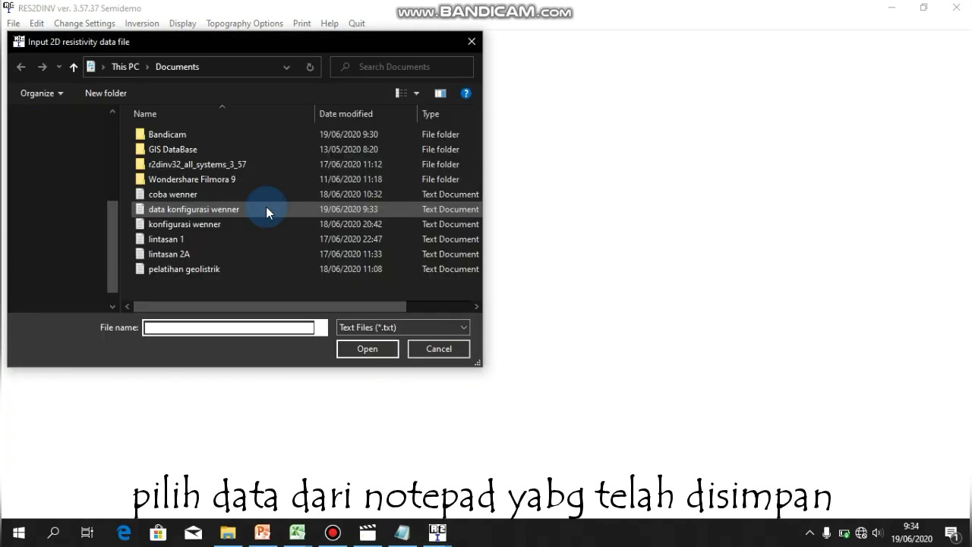
pyautogui.click(266, 208)
pyautogui.click(266, 208)
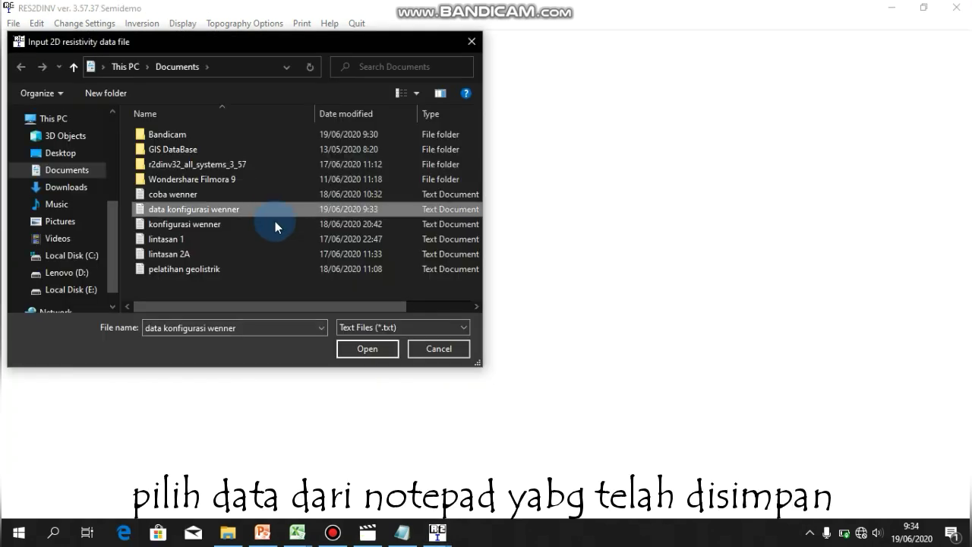
pyautogui.click(372, 348)
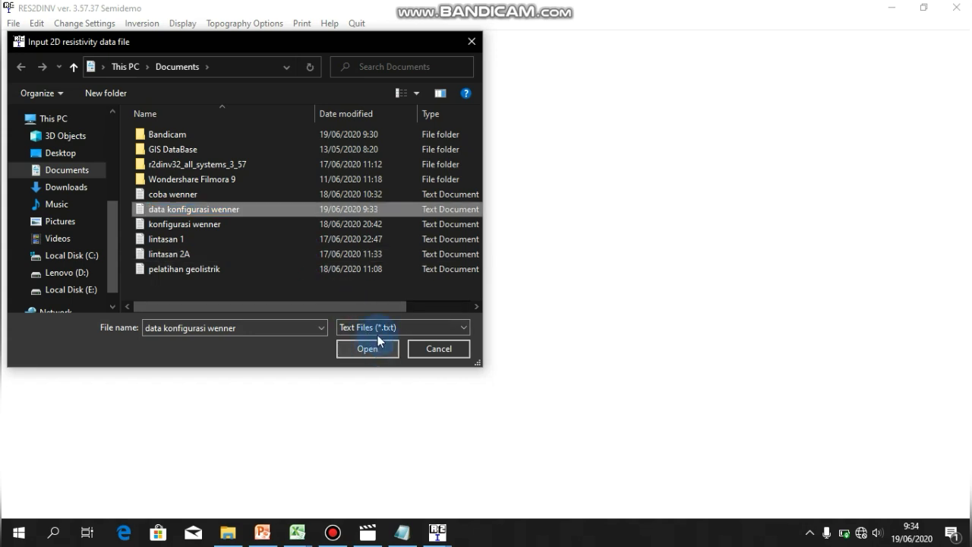
pyautogui.click(378, 348)
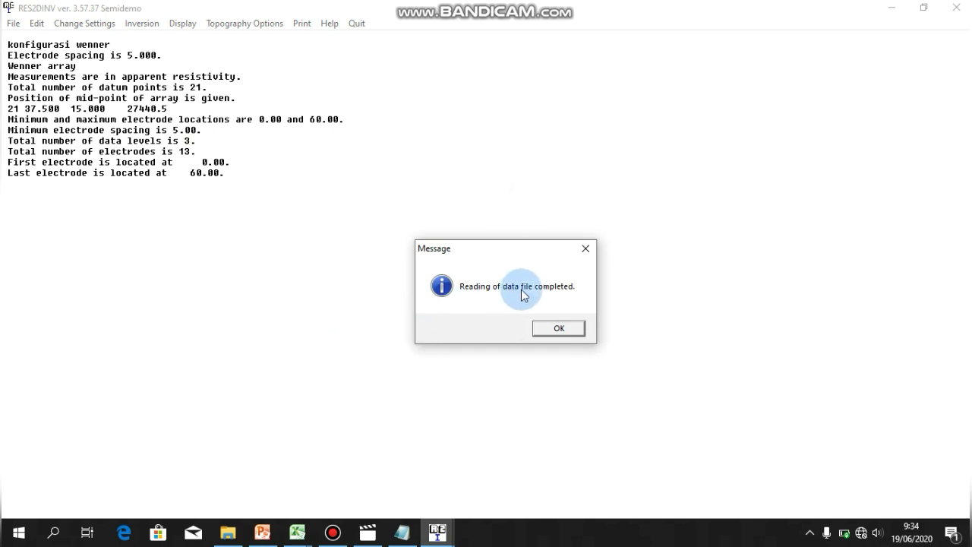
pyautogui.click(557, 329)
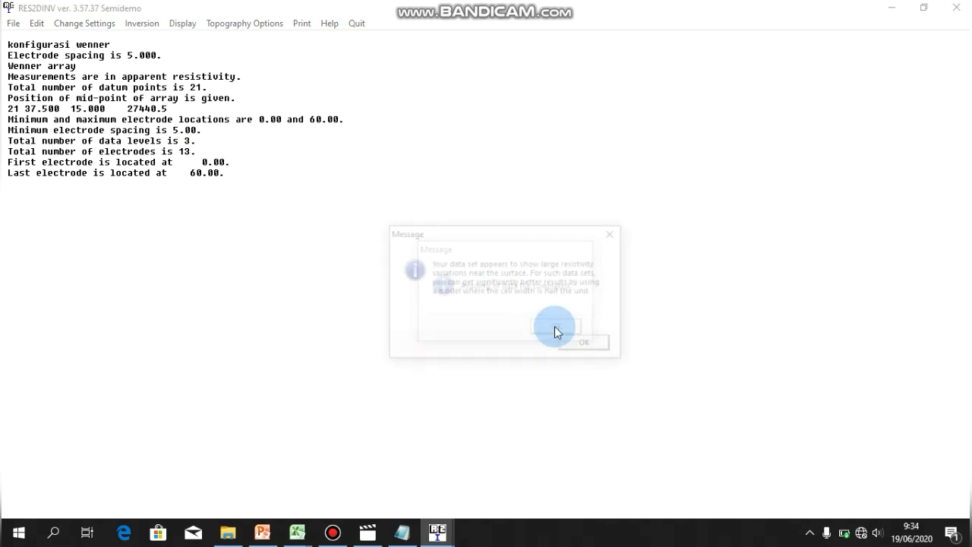
pyautogui.click(574, 342)
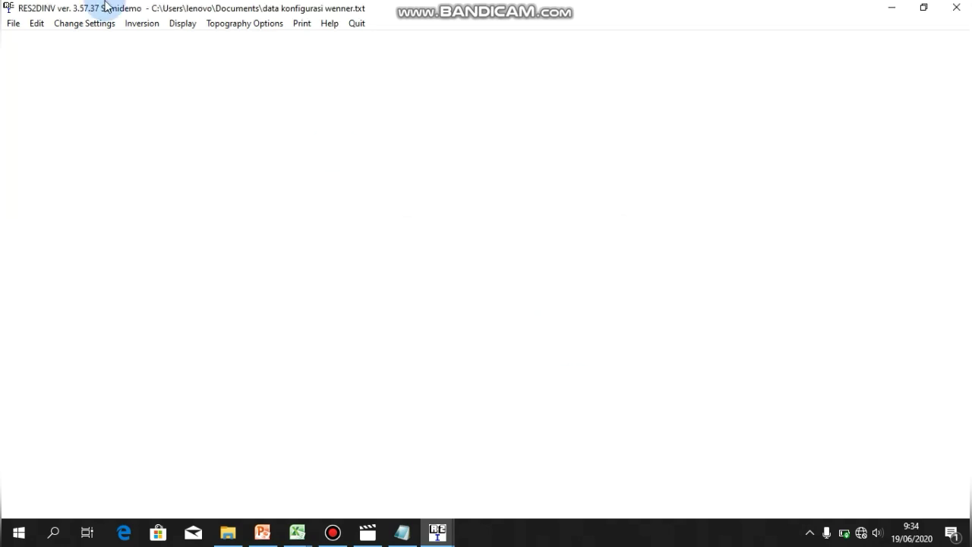
# Step: Run a least-squares inversion on the loaded Wenner data to produce the resistivity sections
pyautogui.click(141, 24)
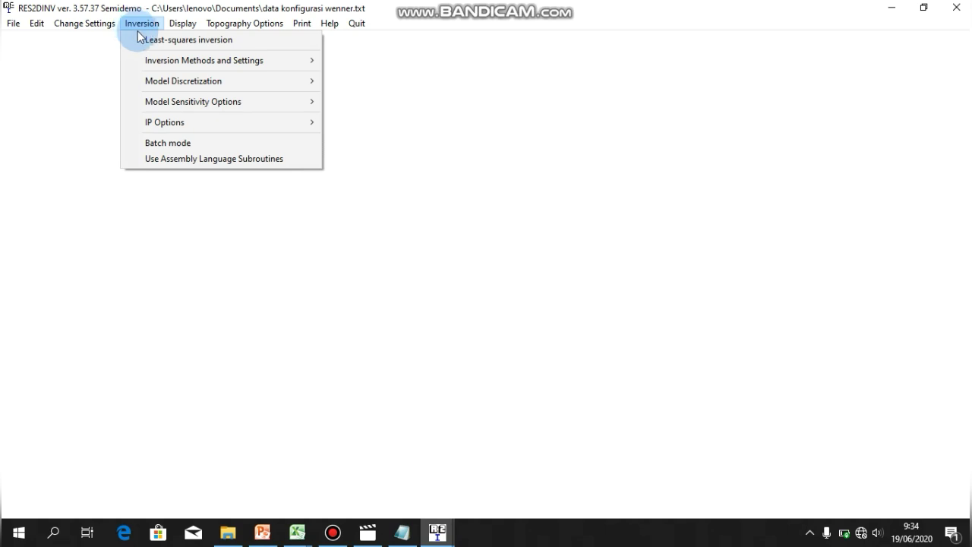
pyautogui.click(146, 42)
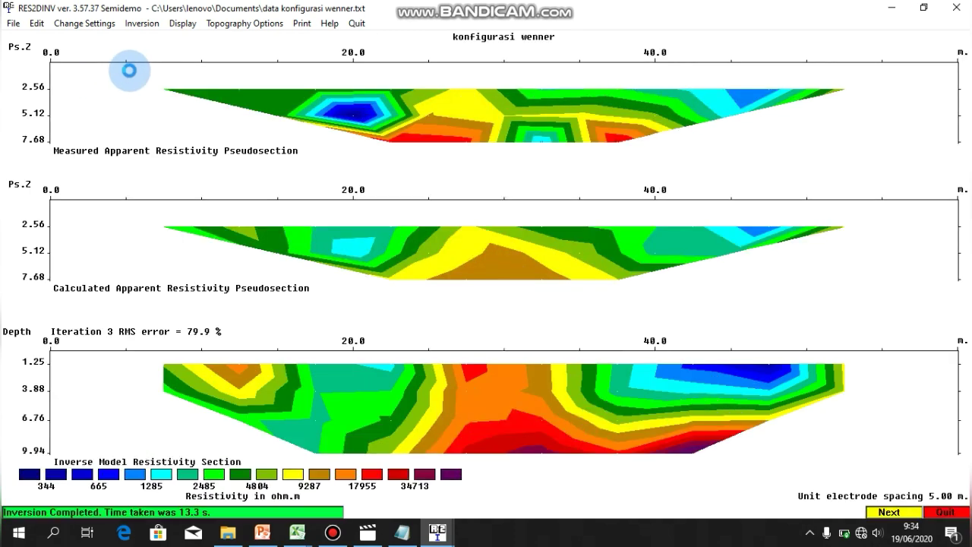
pyautogui.click(129, 69)
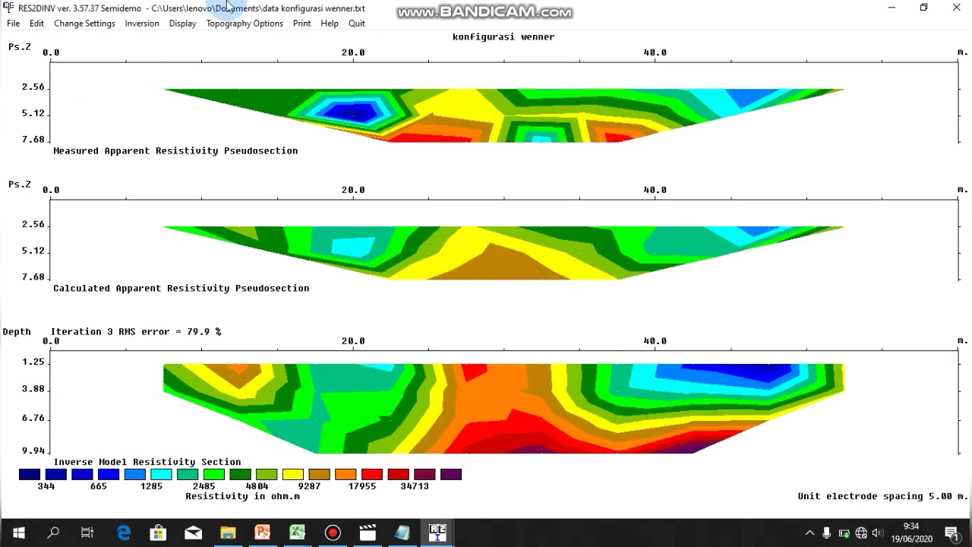
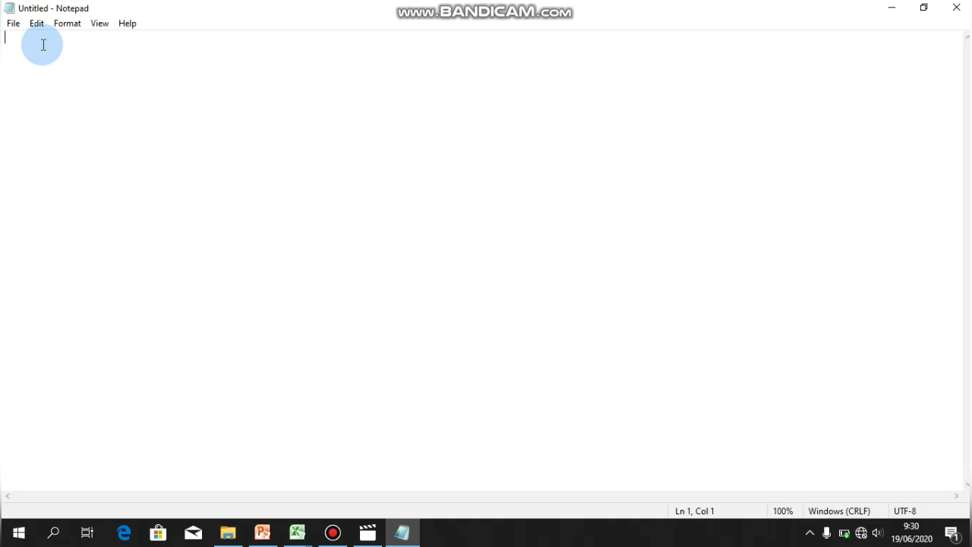
# Step: In a new Notepad file, enter "konfigurasi wenner" on the first line and, after checking the Excel spacing column, 5 on the second
pyautogui.write('konfig')
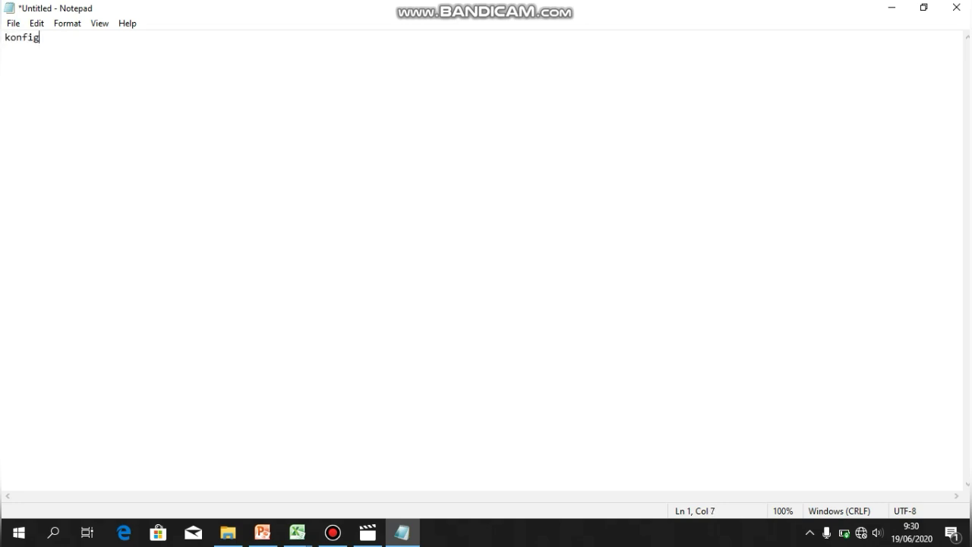
pyautogui.write('urasi wenner')
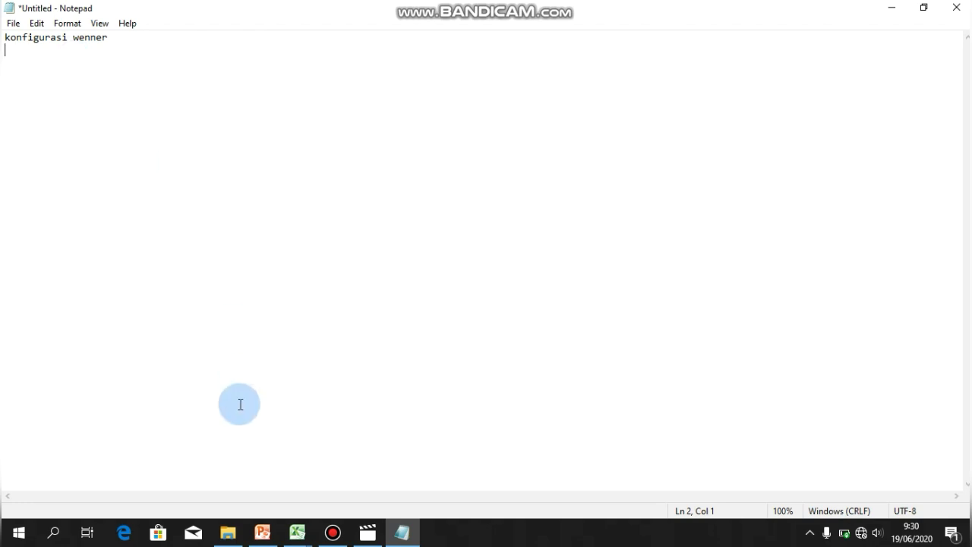
pyautogui.moveTo(298, 533)
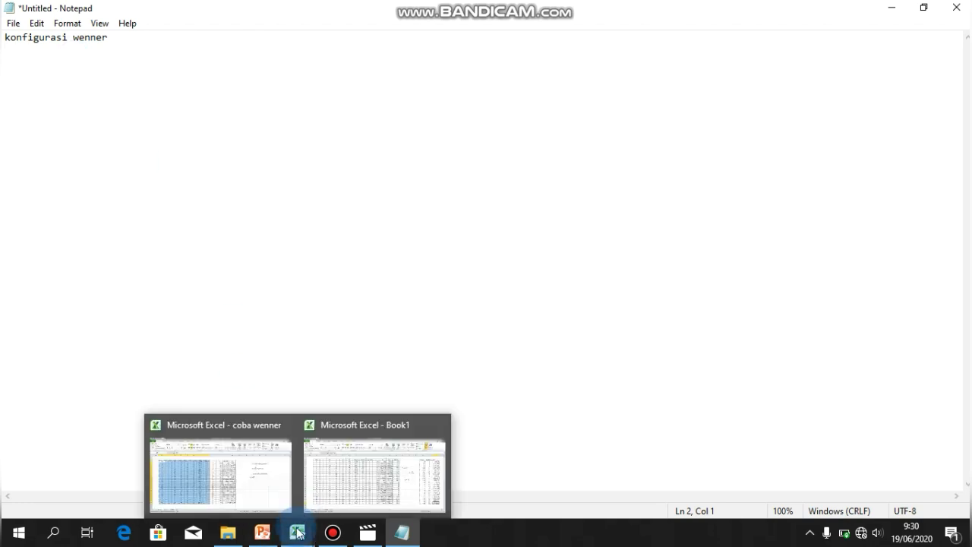
pyautogui.click(341, 472)
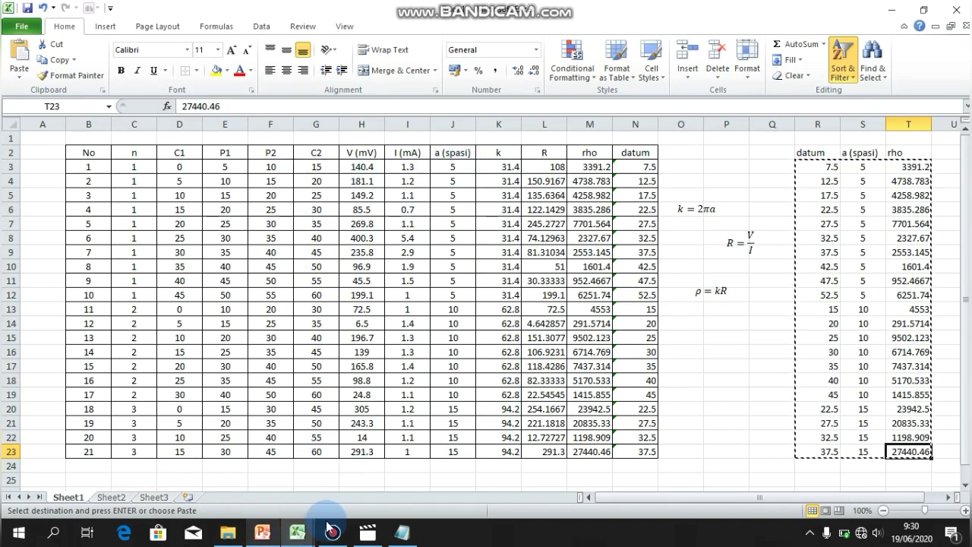
pyautogui.click(402, 531)
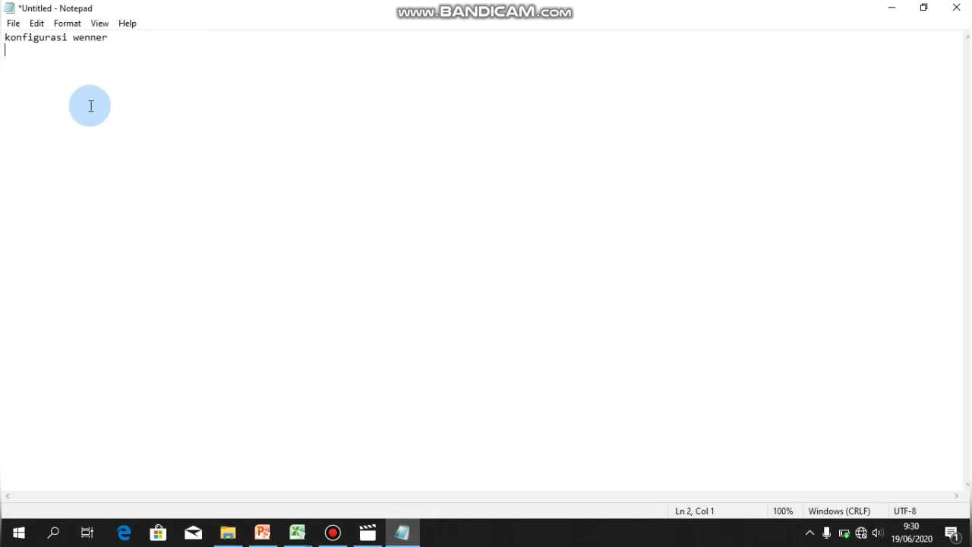
pyautogui.write('5')
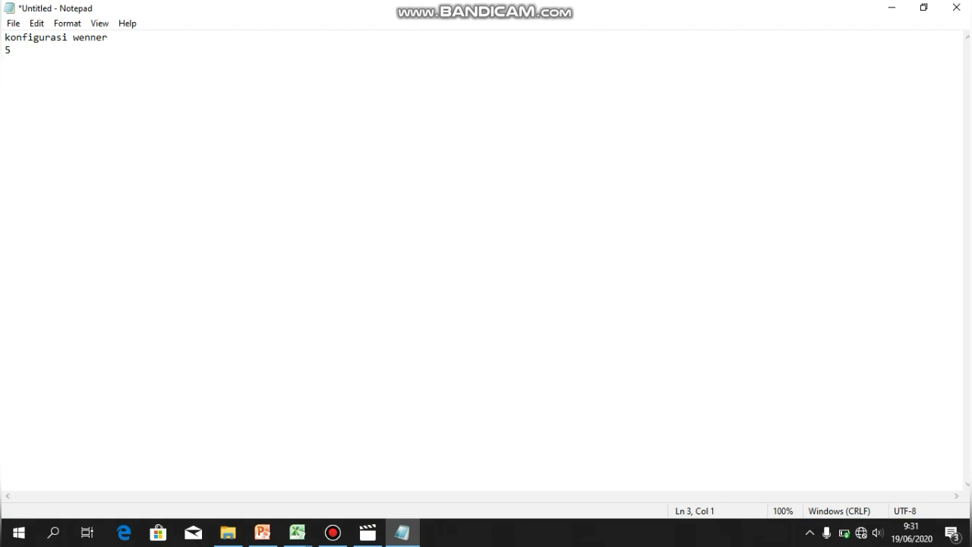
pyautogui.click(90, 106)
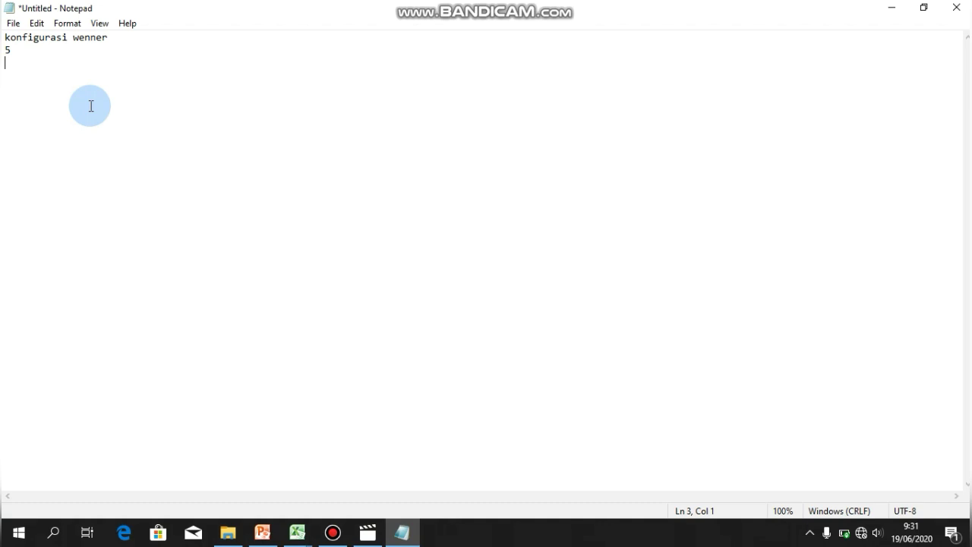
# Step: Continue the header with 1, 21, 1 and 0 on separate lines, checking the Excel table for the number of data points
pyautogui.write('1')
pyautogui.press('Return')
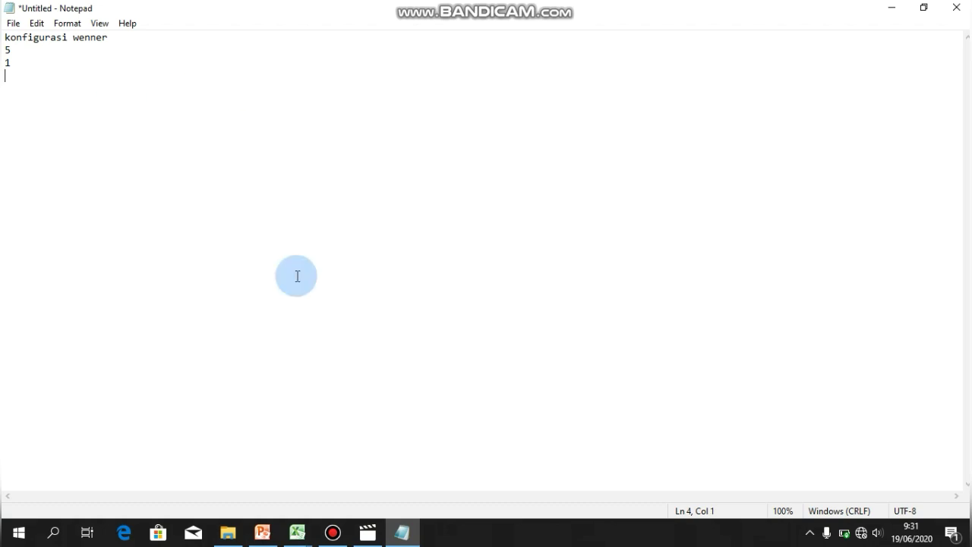
pyautogui.click(297, 531)
pyautogui.click(347, 475)
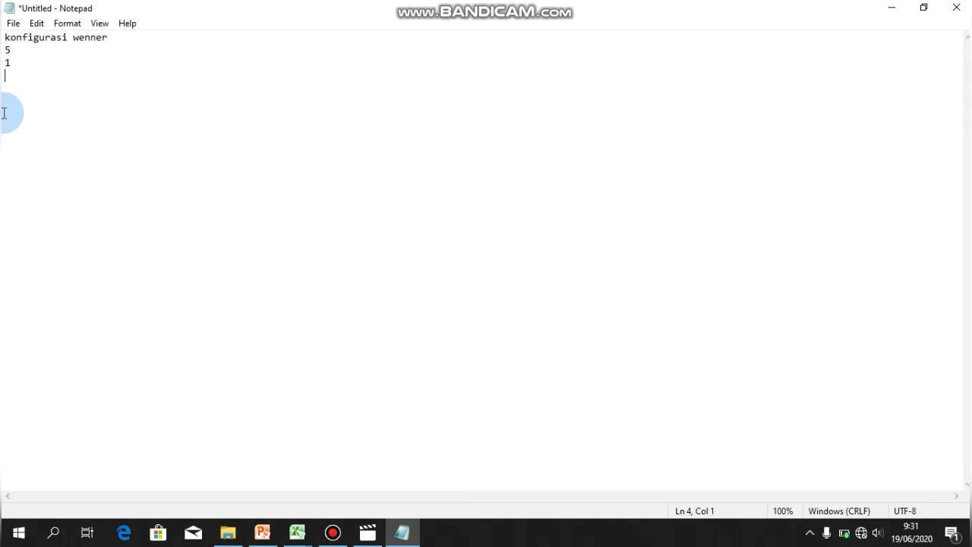
pyautogui.write('21')
pyautogui.press('Return')
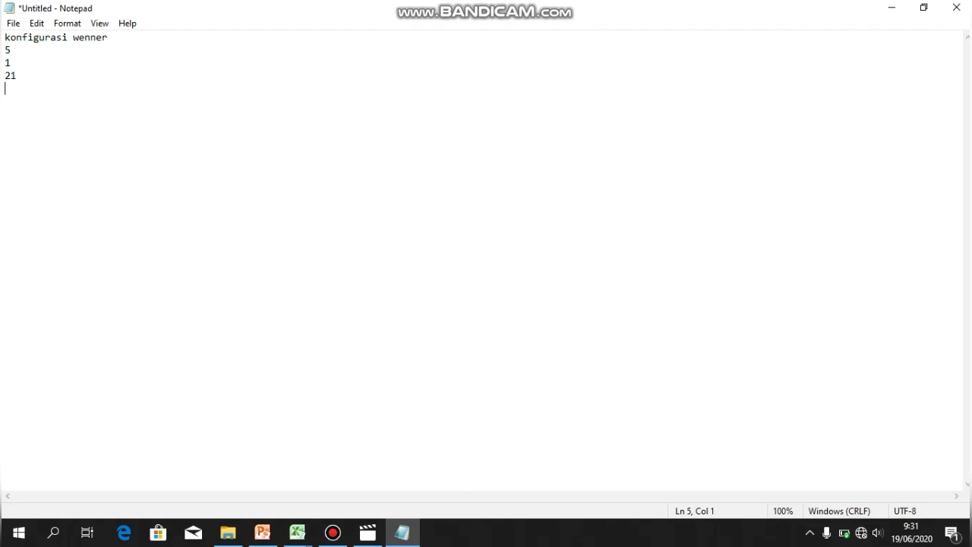
pyautogui.write('1')
pyautogui.press('Return')
pyautogui.write('0')
pyautogui.press('Return')
# Step: Paste the datum, spacing and rho columns copied from Excel below the header lines
pyautogui.hotkey('ctrl', 'v')
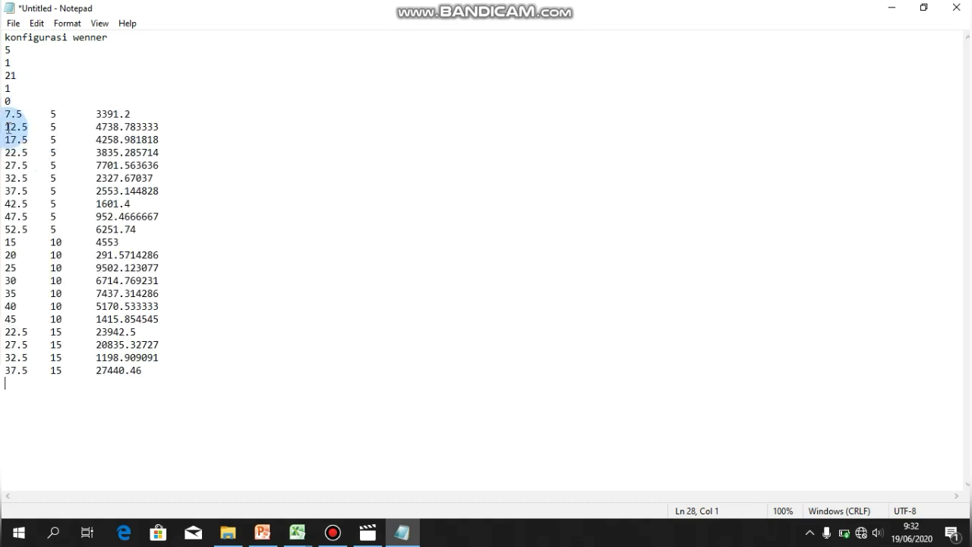
pyautogui.moveTo(6, 111); pyautogui.dragTo(220, 426)
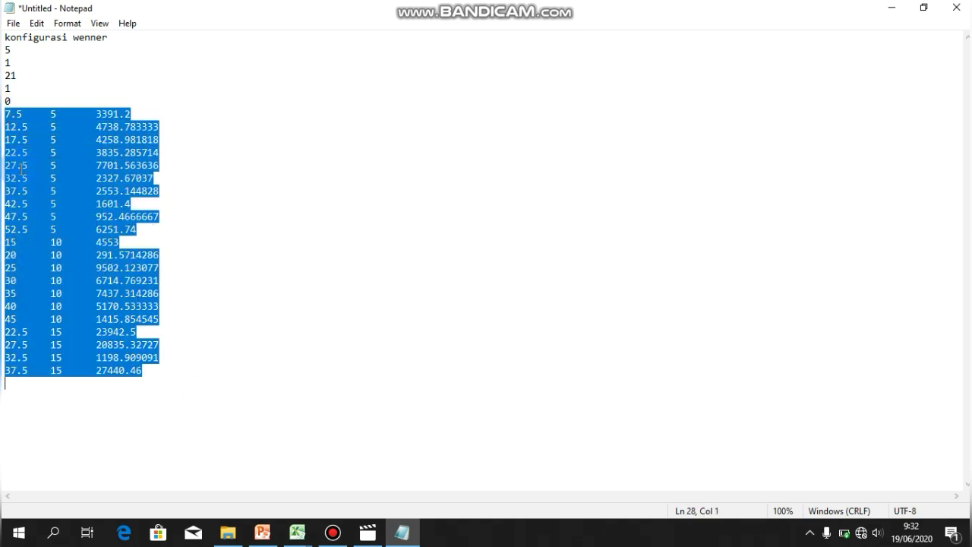
pyautogui.click(75, 164)
pyautogui.click(106, 152)
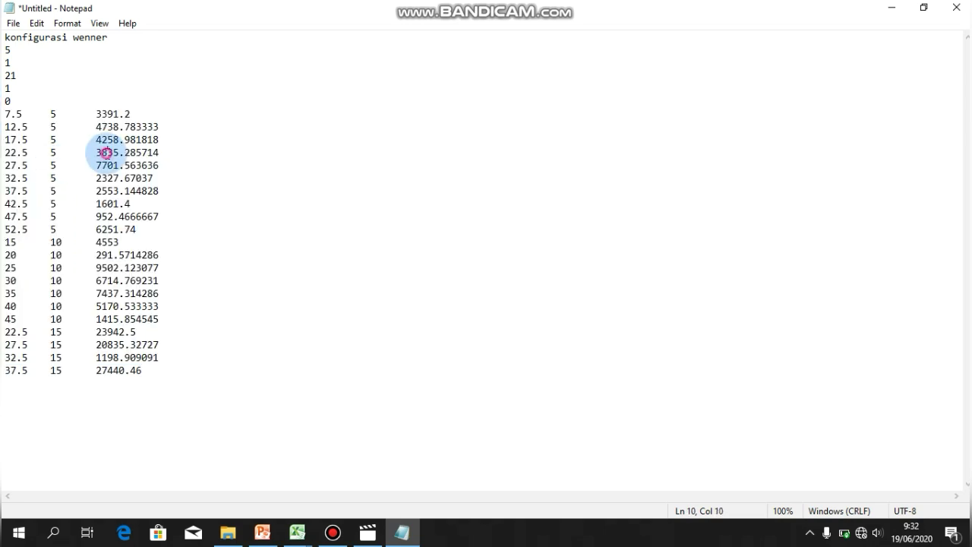
pyautogui.click(222, 332)
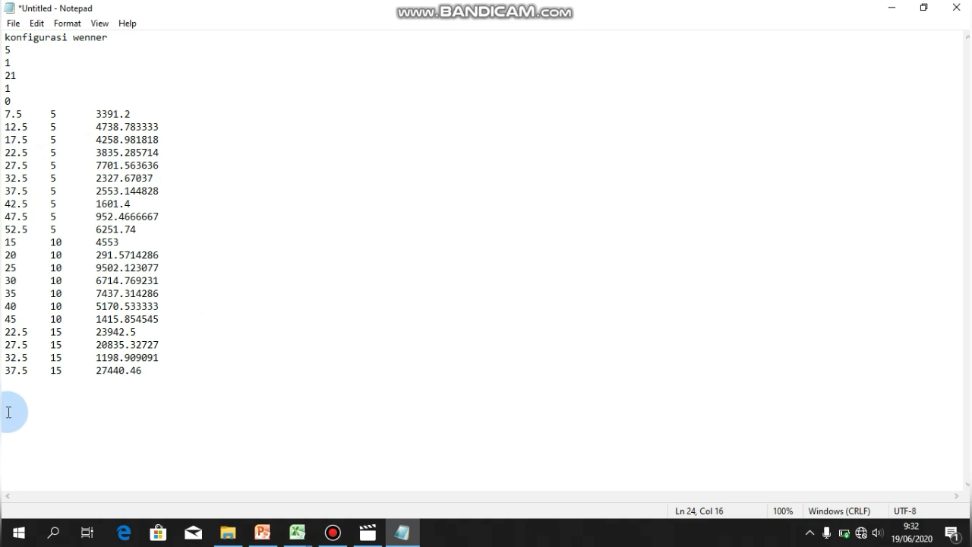
# Step: End the data file with four lines of 0 below the last data row
pyautogui.click(35, 380)
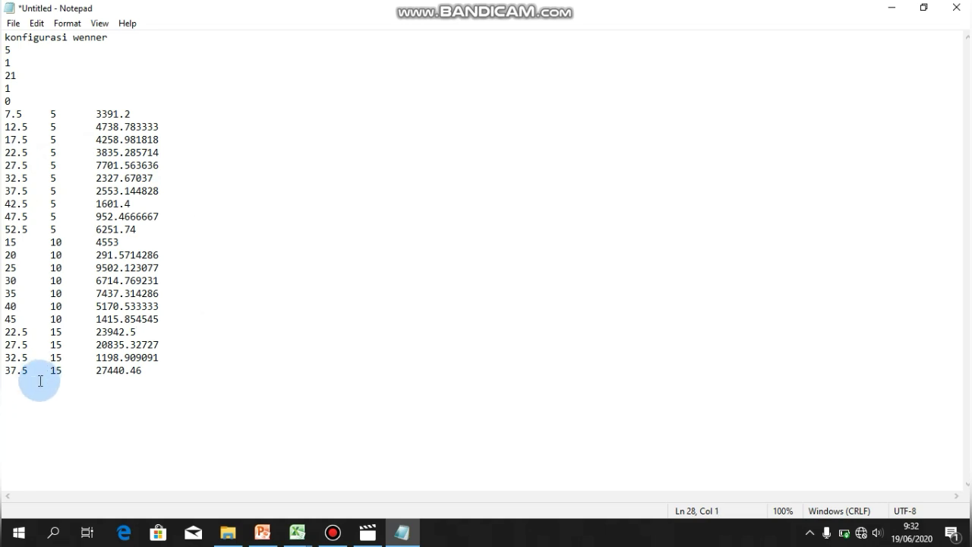
pyautogui.write('0')
pyautogui.click(39, 380)
pyautogui.press('Return')
pyautogui.write('0')
pyautogui.press('Return')
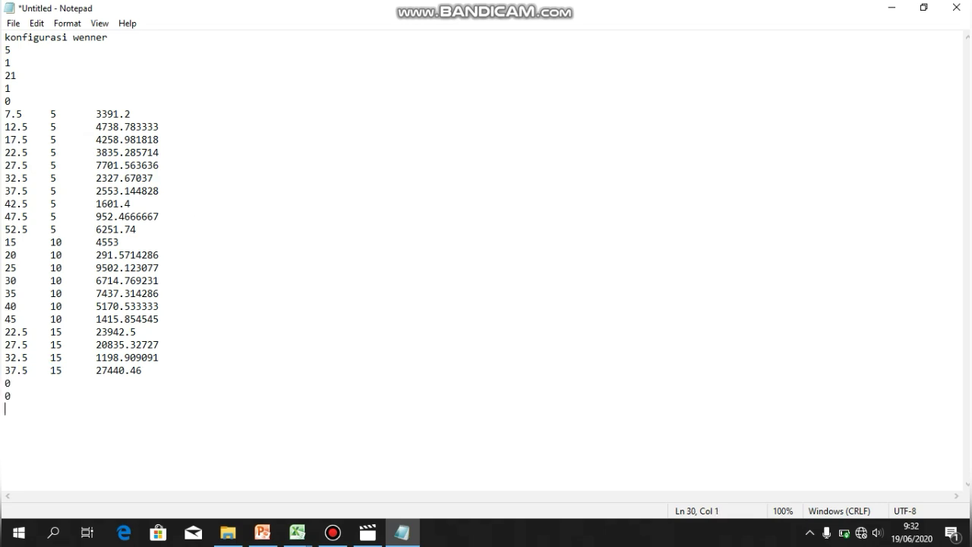
pyautogui.write('0')
pyautogui.press('Return')
pyautogui.write('0')
# Step: Save the text file in Documents as "data konfigurasi wenner.txt"
pyautogui.click(15, 24)
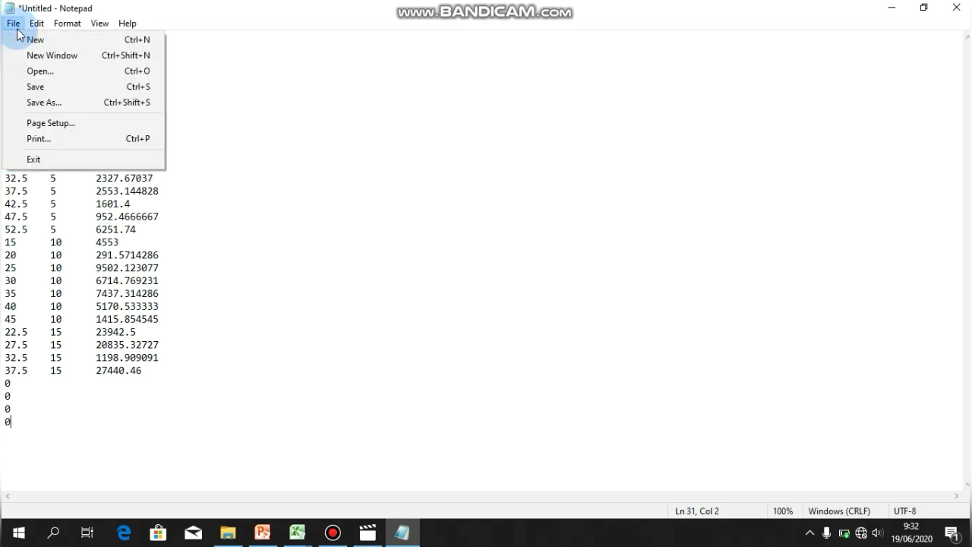
pyautogui.click(44, 90)
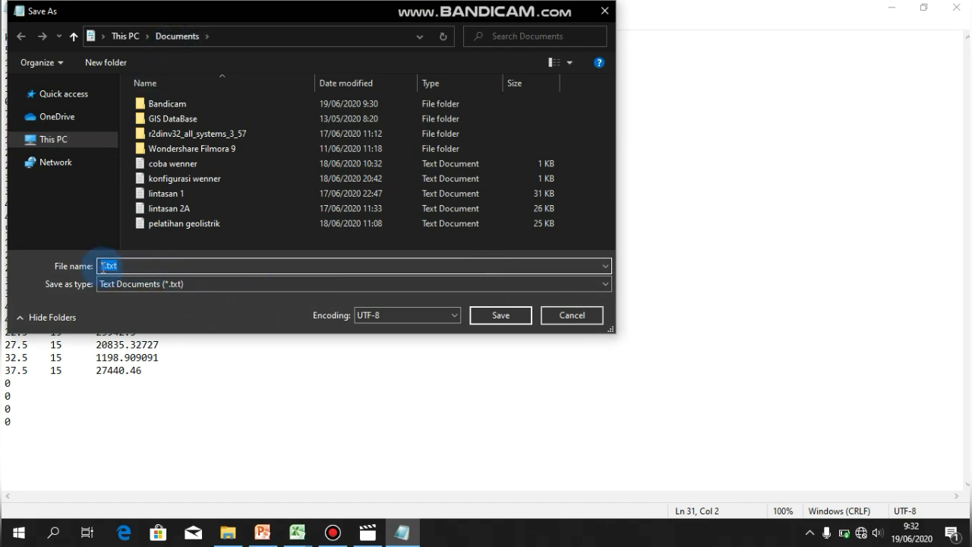
pyautogui.click(103, 267)
pyautogui.press('Delete')
pyautogui.write('konf')
pyautogui.press('BackSpace')
pyautogui.press('BackSpace')
pyautogui.press('BackSpace')
pyautogui.press('BackSpace')
pyautogui.write('data ko')
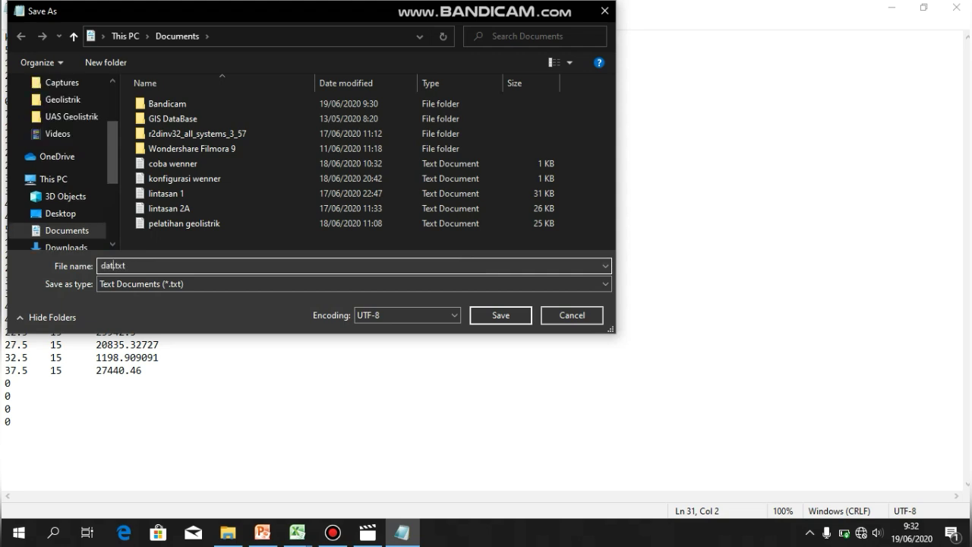
pyautogui.write('nfigurasi wenner')
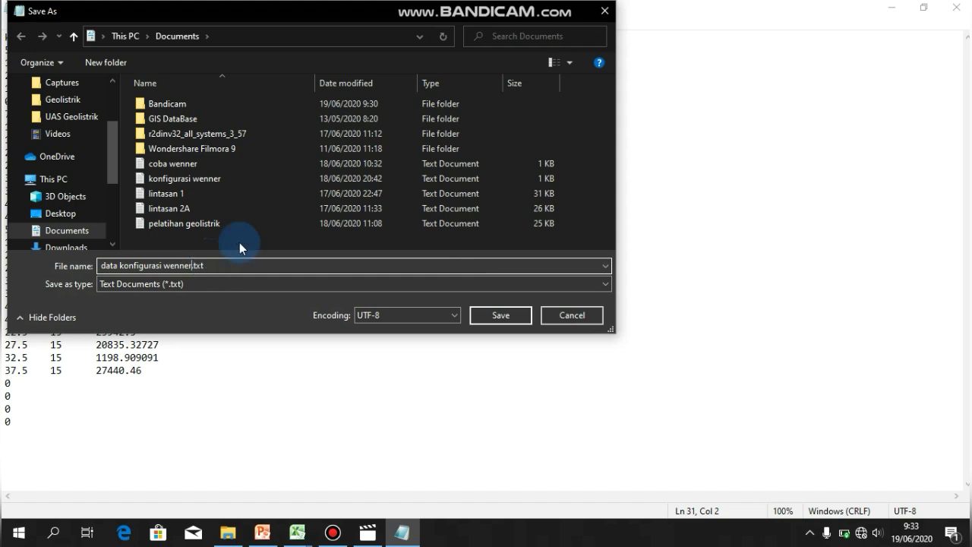
pyautogui.click(509, 318)
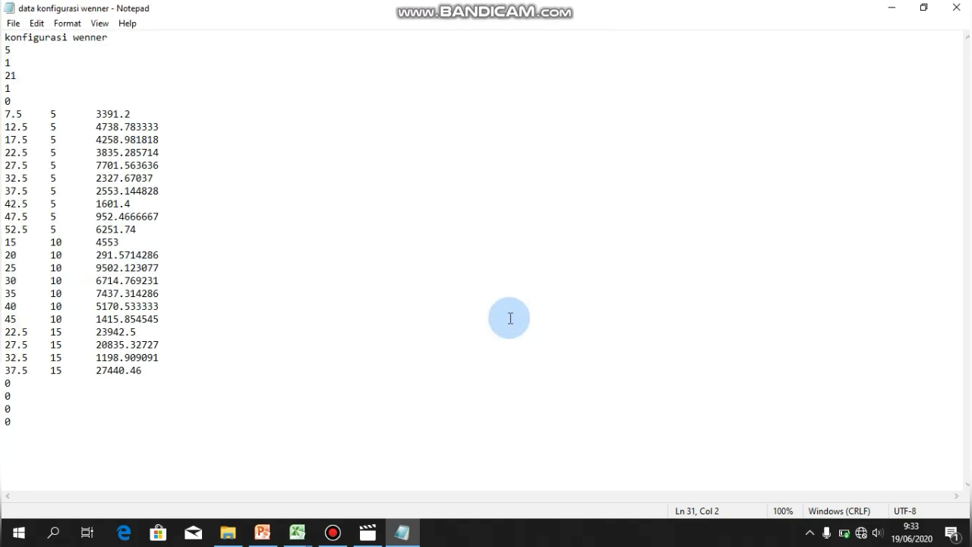
# Step: Minimize Notepad and Excel, launch RES2DINV from the desktop and dismiss its system resources message
pyautogui.click(892, 7)
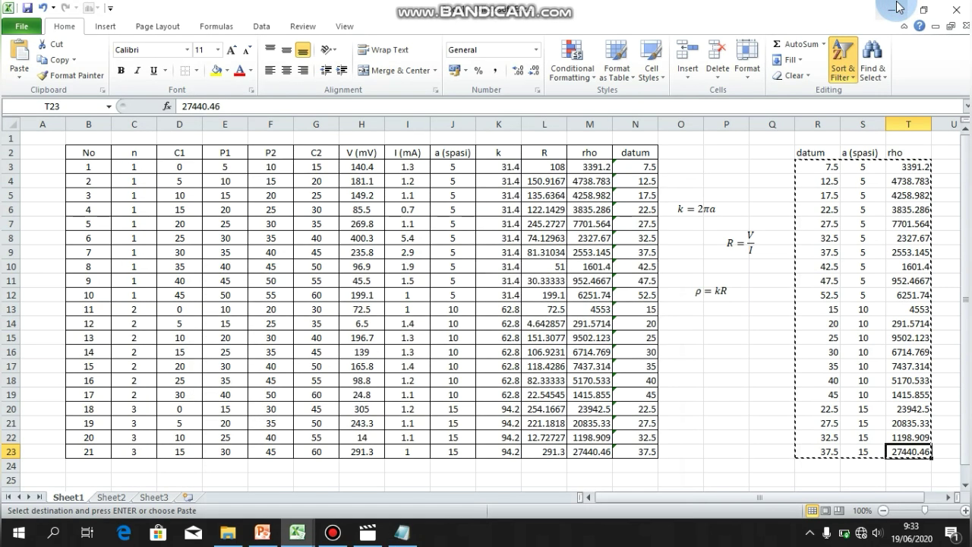
pyautogui.click(896, 8)
pyautogui.click(428, 212)
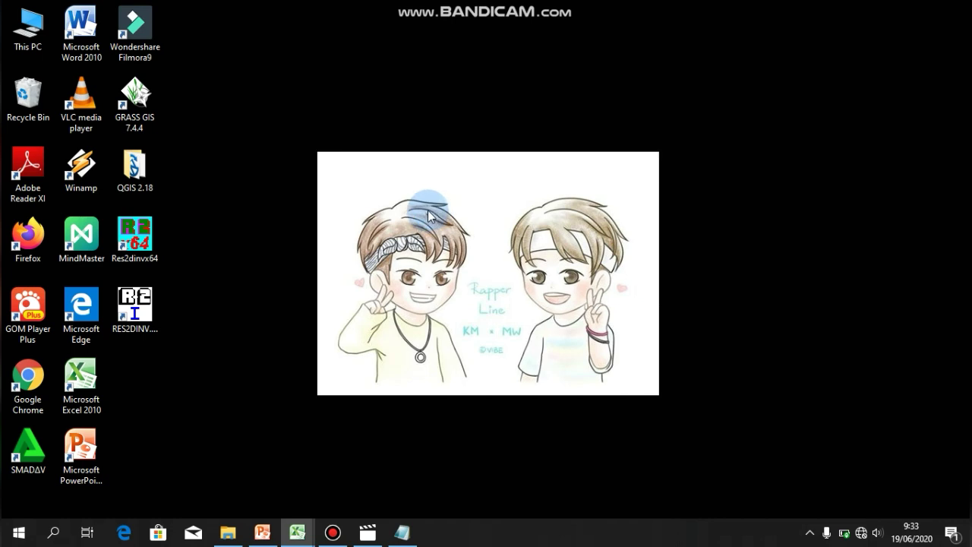
pyautogui.click(211, 284)
pyautogui.click(130, 314)
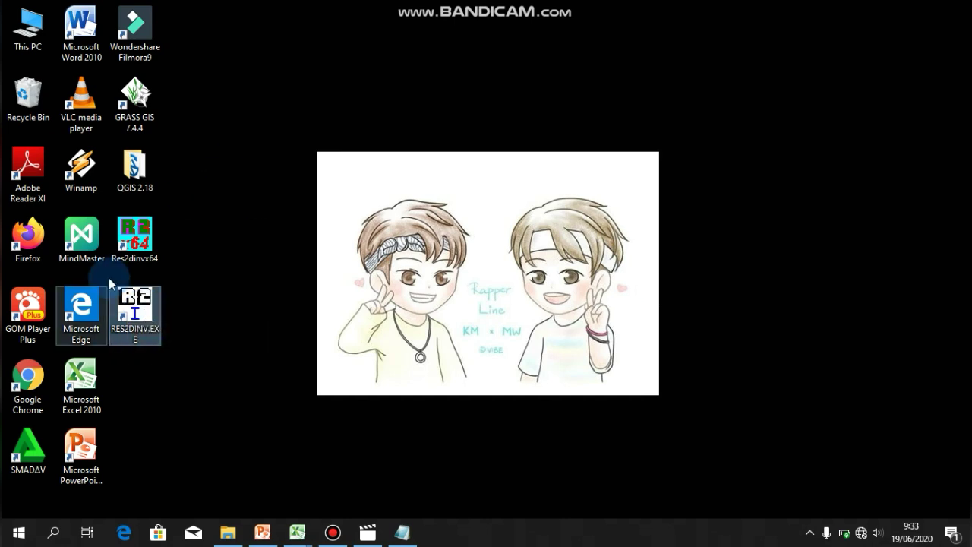
pyautogui.doubleClick(147, 314)
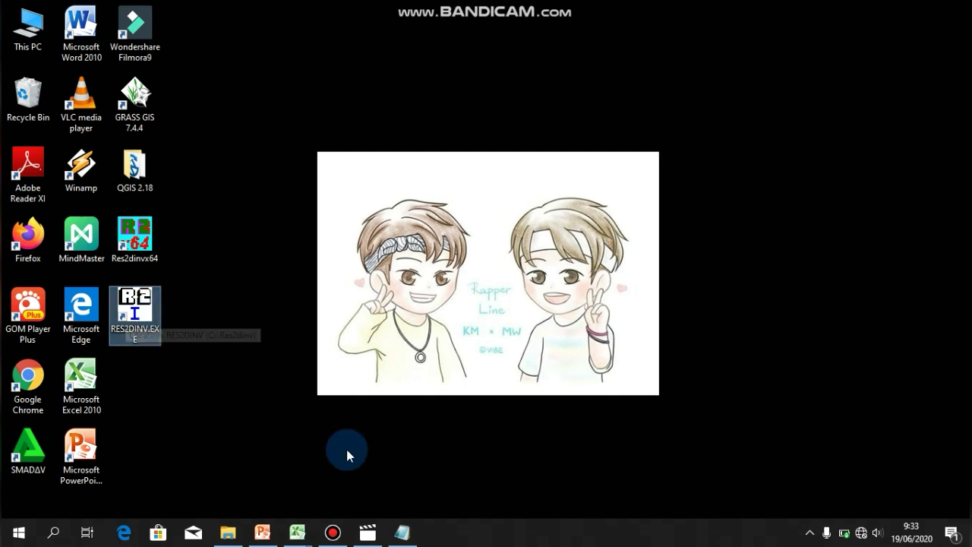
pyautogui.click(338, 534)
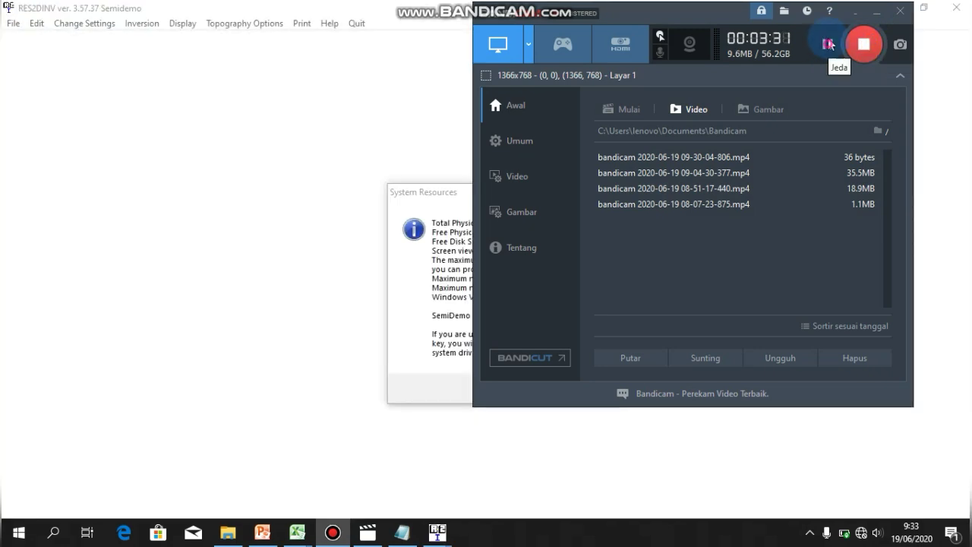
pyautogui.click(877, 11)
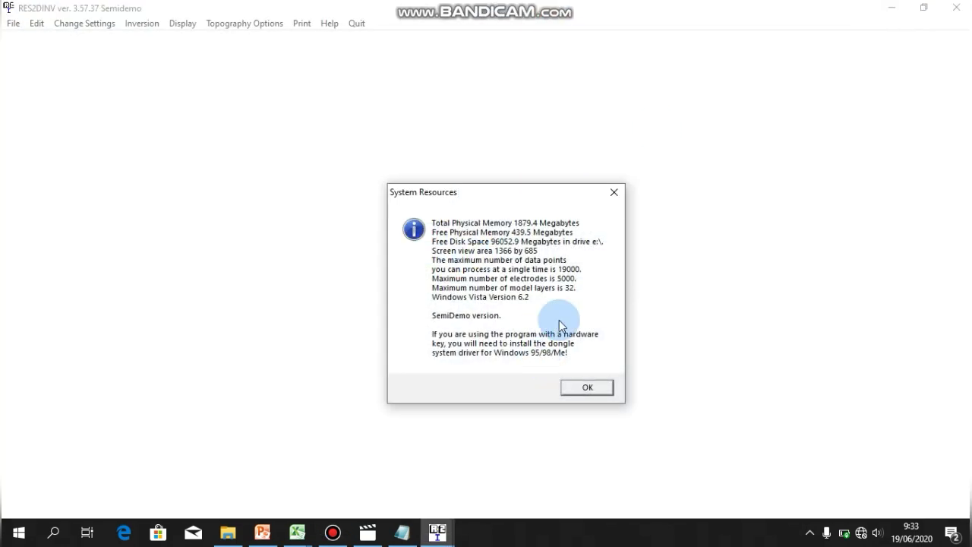
pyautogui.click(584, 388)
# Step: Read the data file "data konfigurasi wenner" from Documents and acknowledge the completion message
pyautogui.click(12, 22)
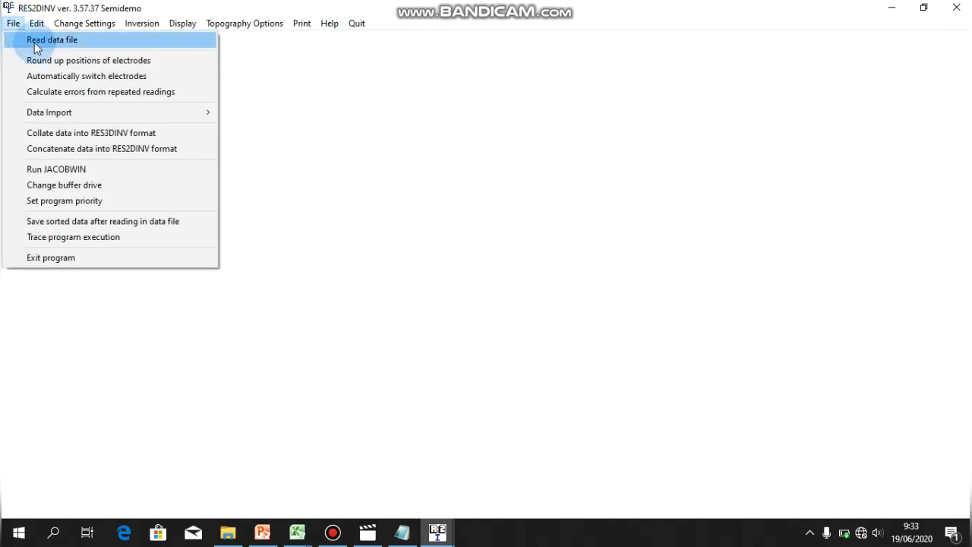
pyautogui.click(35, 42)
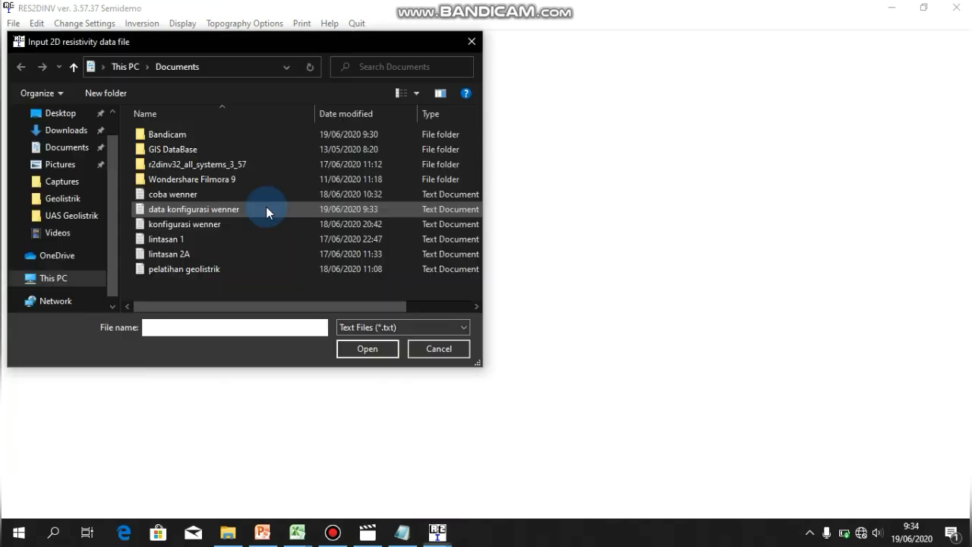
pyautogui.click(265, 208)
pyautogui.click(267, 209)
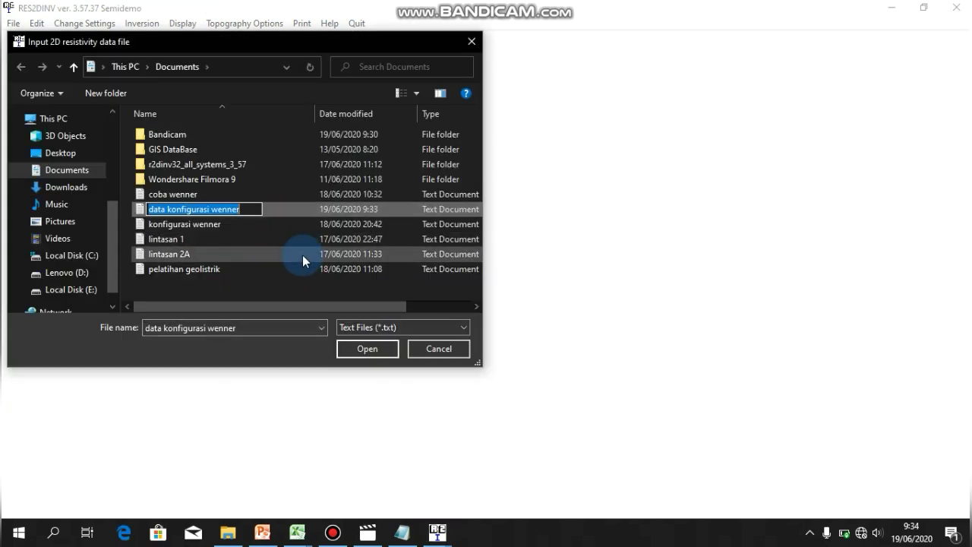
pyautogui.click(374, 350)
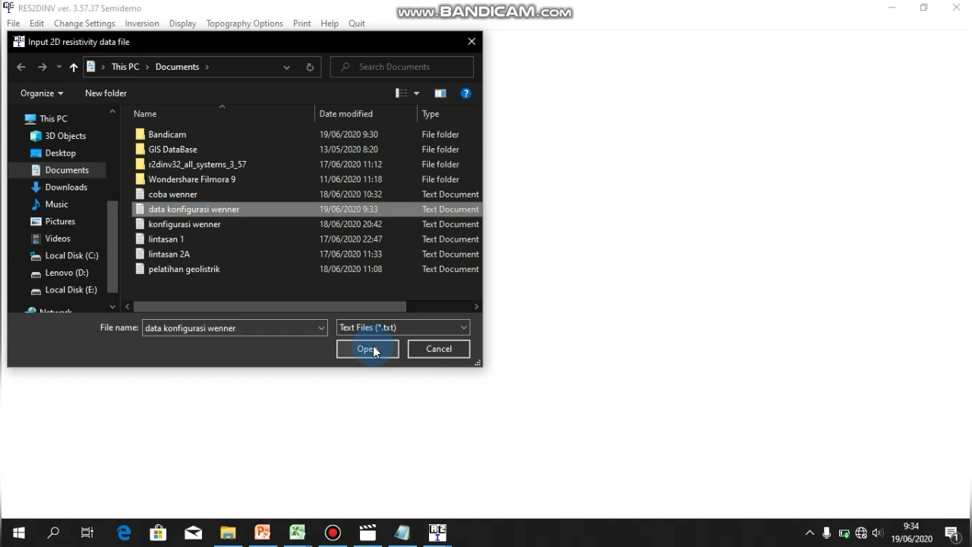
pyautogui.click(377, 348)
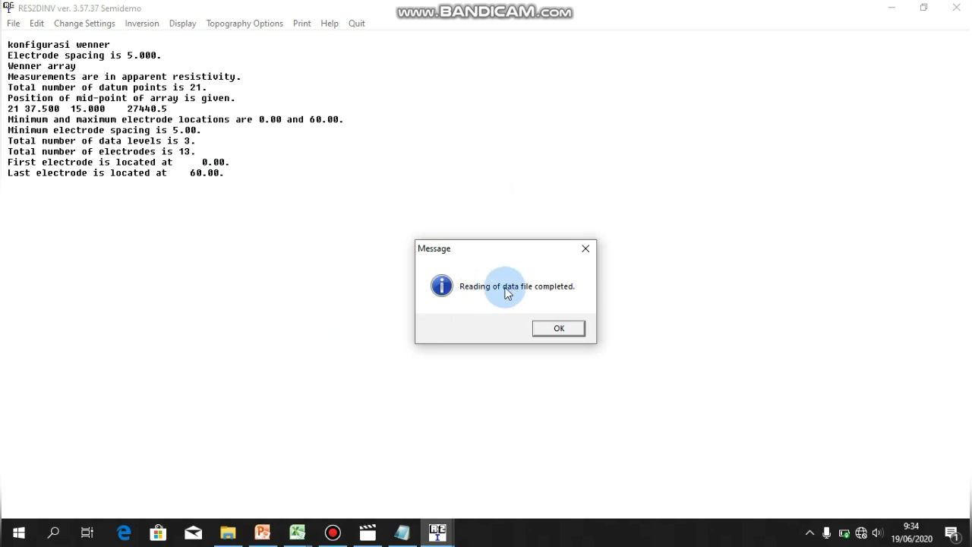
pyautogui.click(558, 329)
pyautogui.click(586, 344)
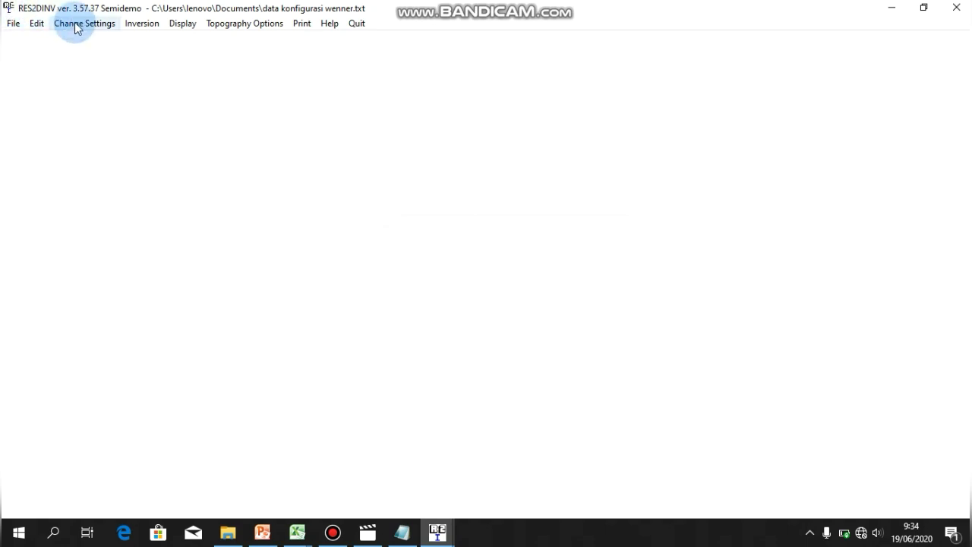
# Step: Start the inversion of the loaded Wenner data
pyautogui.click(135, 28)
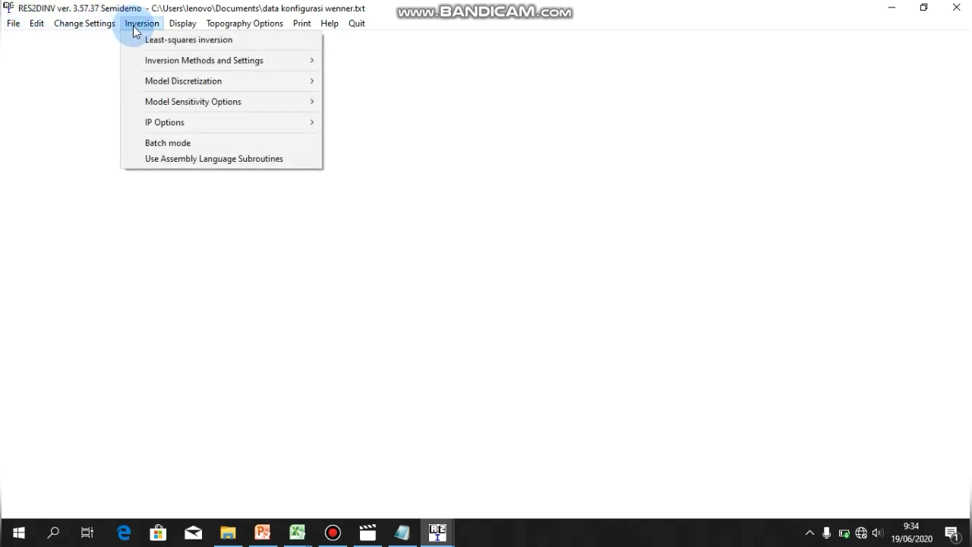